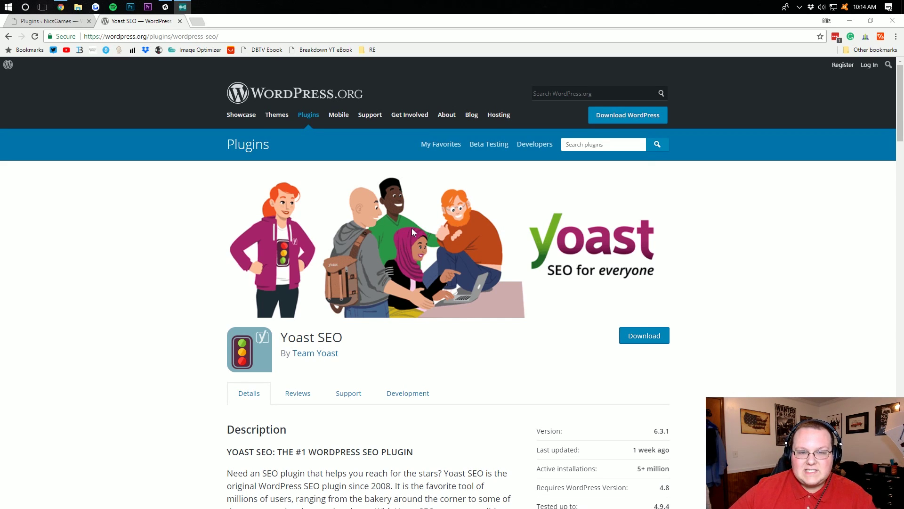
Step: Download the Yoast SEO plugin from WordPress.org and start adding a new plugin on the NicsGames site
left_click(645, 335)
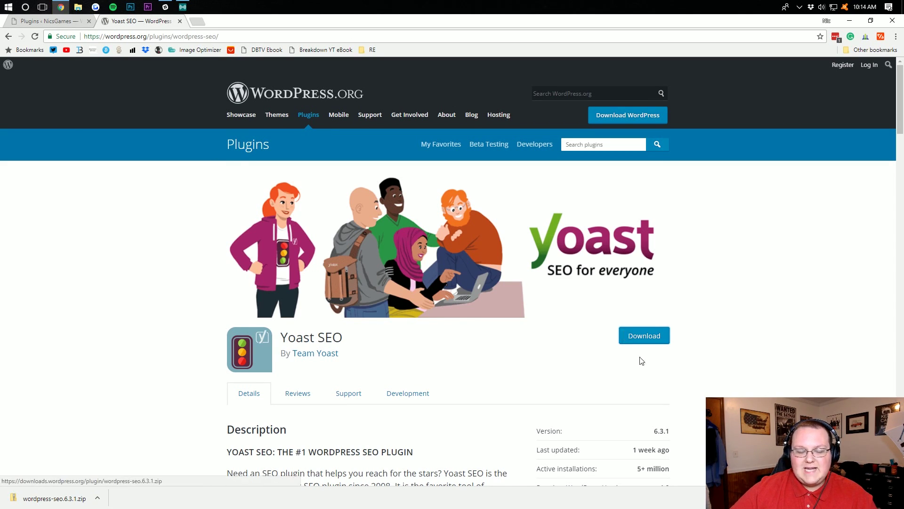
left_click(52, 20)
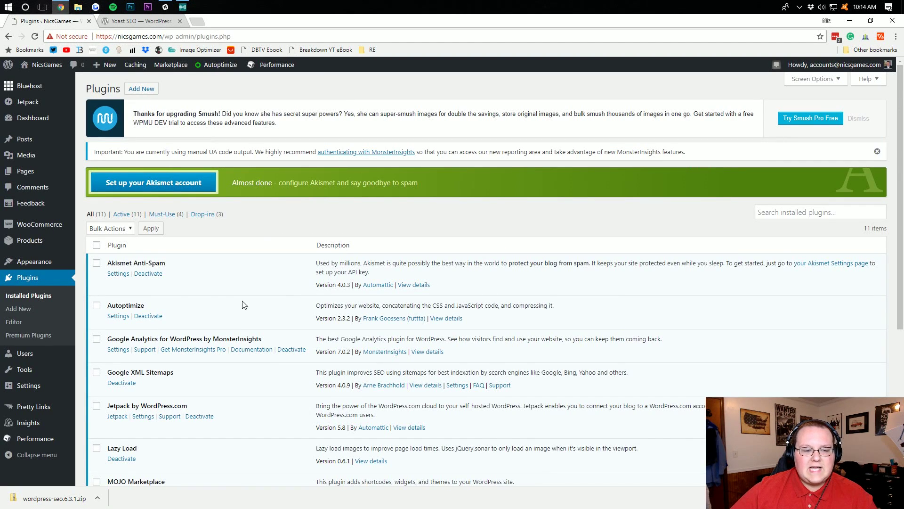
left_click(147, 89)
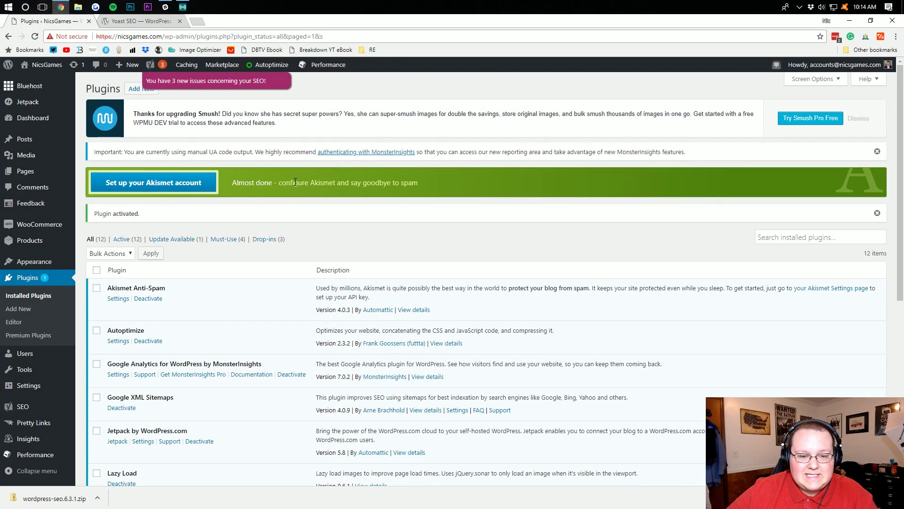
Step: Open the Yoast SEO dashboard in the site's admin area
mouse_move(164, 70)
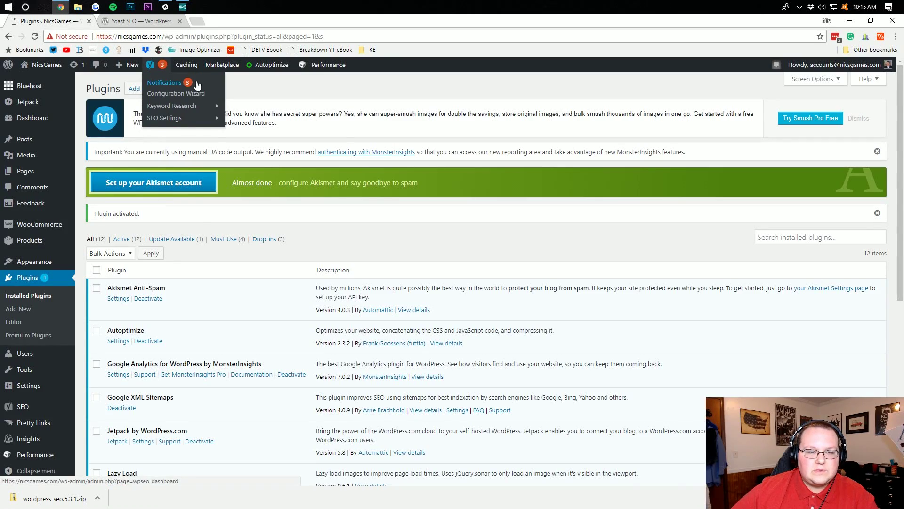
scroll(278, 211, "down", 1)
scroll(270, 200, "down", 5)
scroll(271, 201, "up", 6)
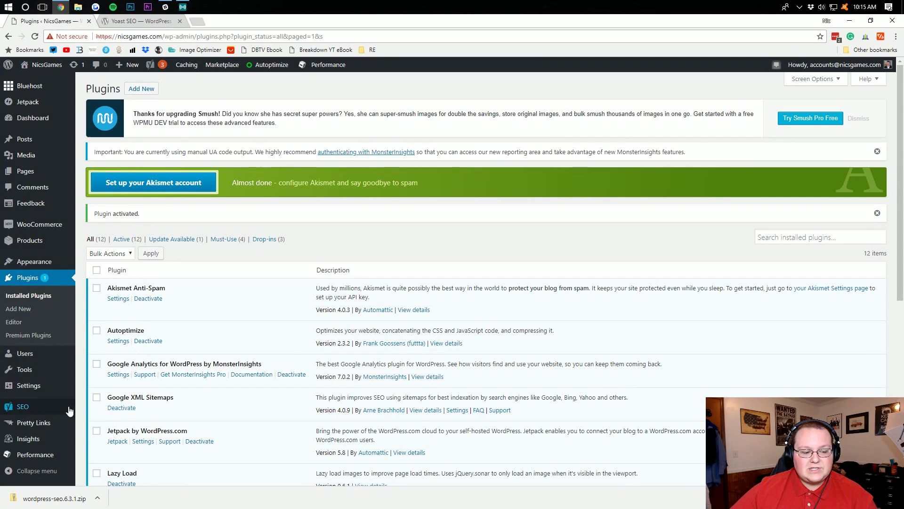
mouse_move(32, 409)
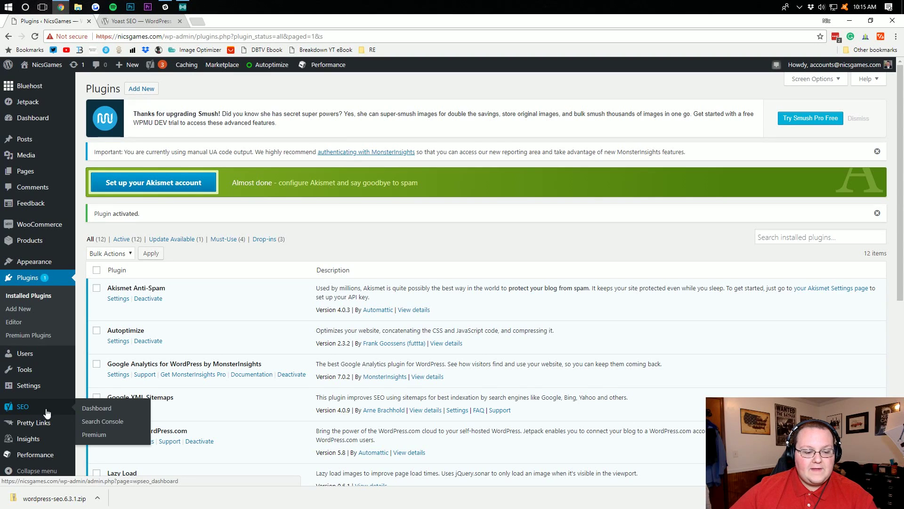
left_click(80, 407)
mouse_move(74, 386)
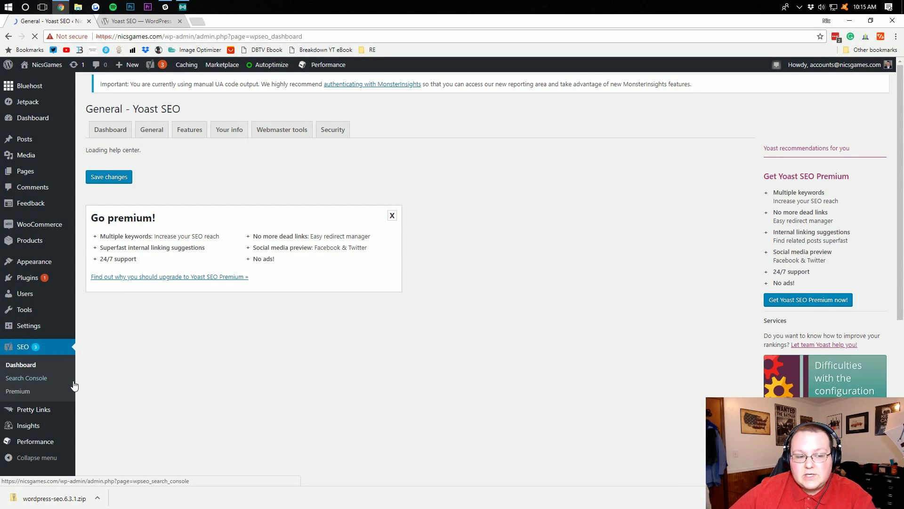
Step: Review the problems and notifications listed on the Yoast SEO dashboard, including the Google XML Sitemaps, WooCommerce and Search Console items
scroll(302, 308, "down", 4)
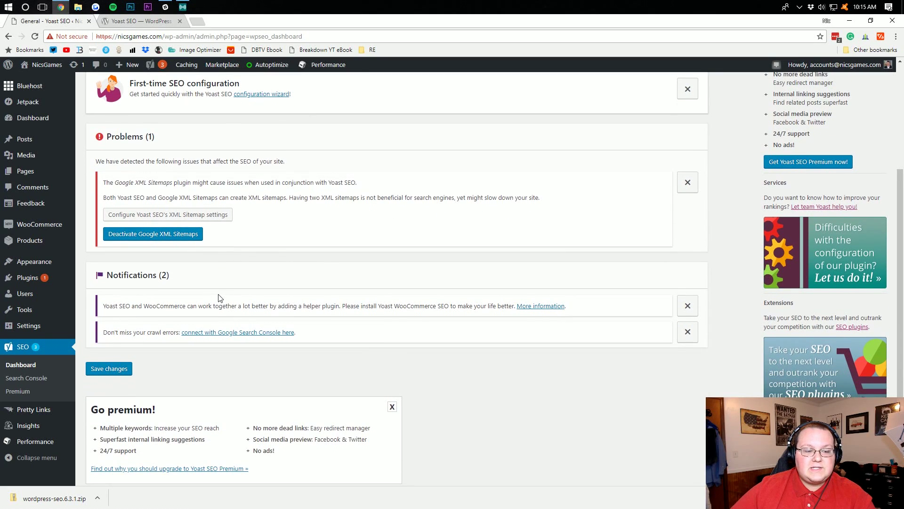
left_click_drag(115, 180, 181, 177)
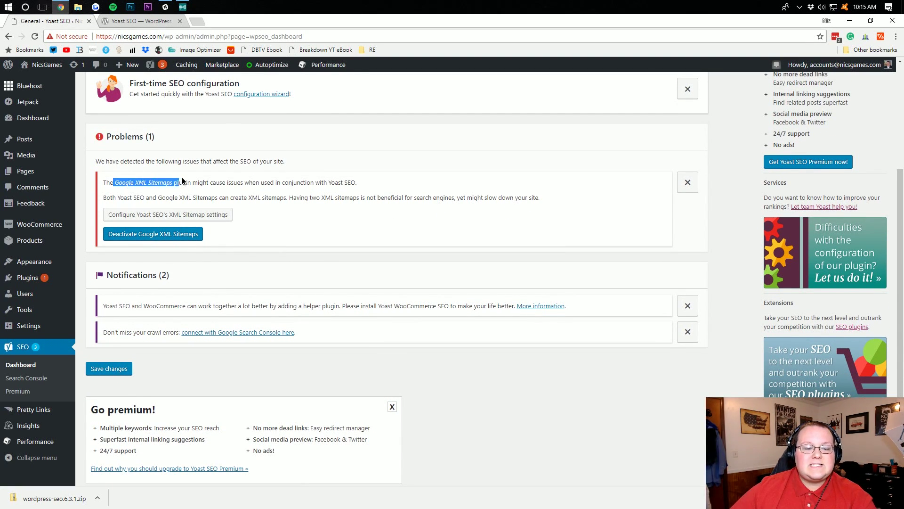
left_click(181, 178)
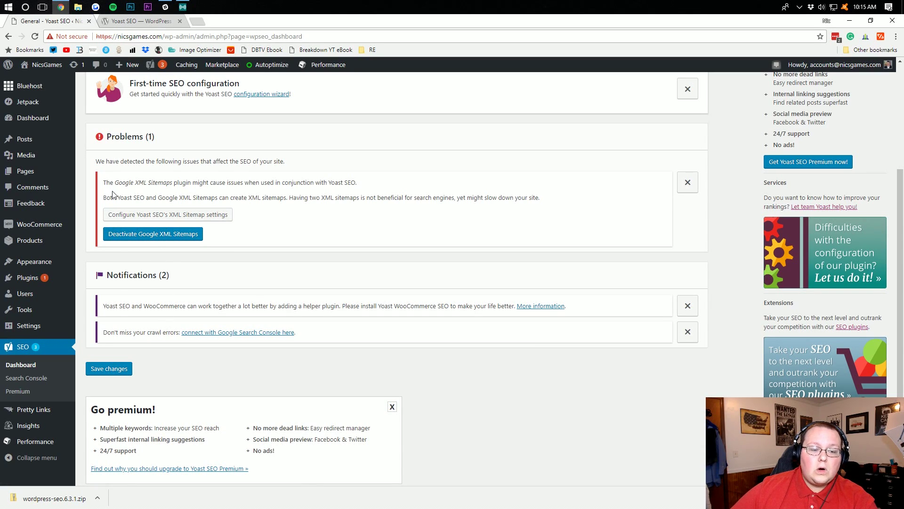
scroll(292, 254, "down", 1)
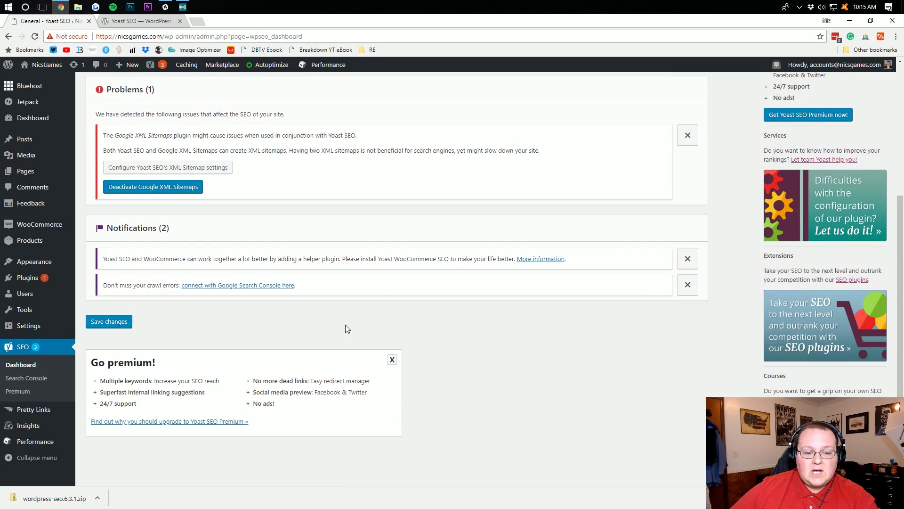
left_click_drag(377, 258, 428, 259)
left_click(383, 278)
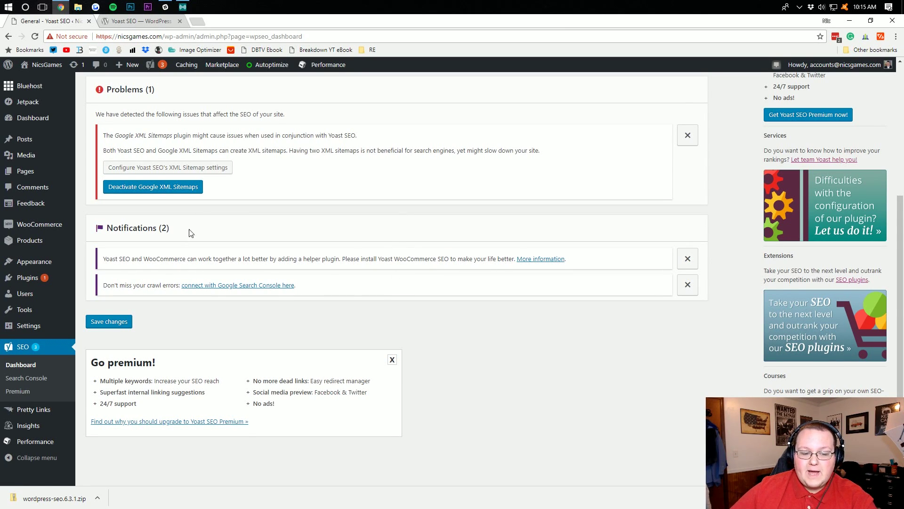
left_click_drag(138, 285, 296, 288)
left_click(335, 320)
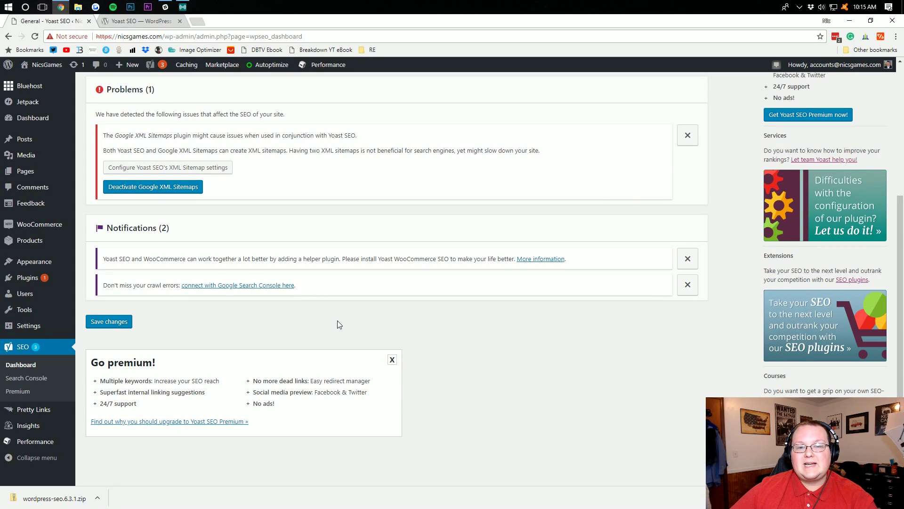
Step: Open the General settings of Yoast SEO and view the configuration wizard section
scroll(511, 295, "up", 3)
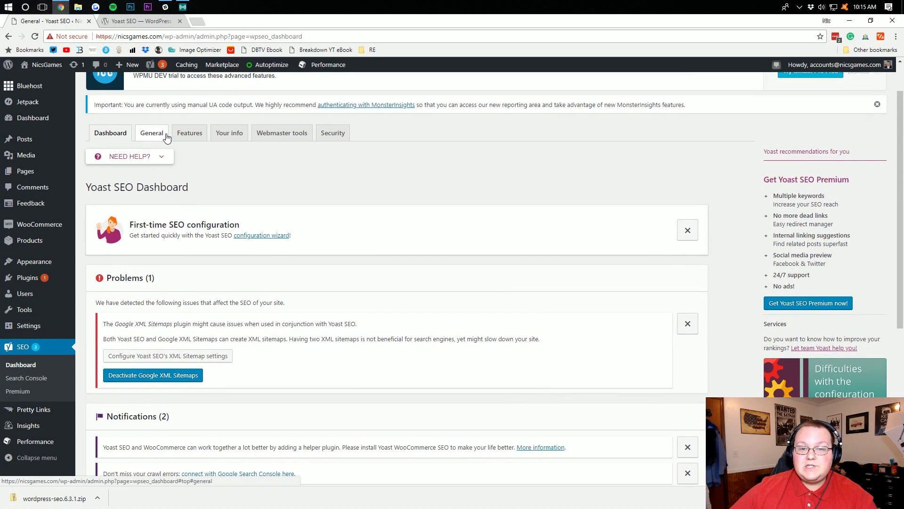
left_click(145, 135)
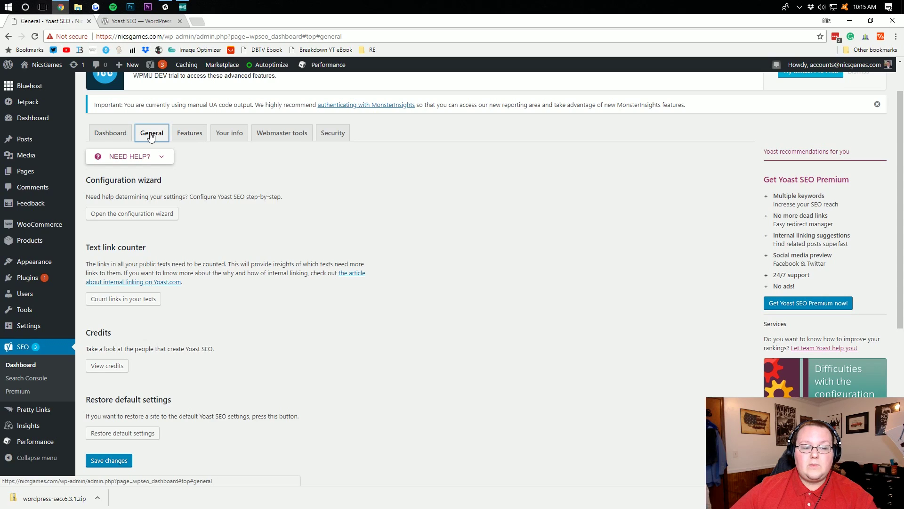
scroll(279, 171, "down", 1)
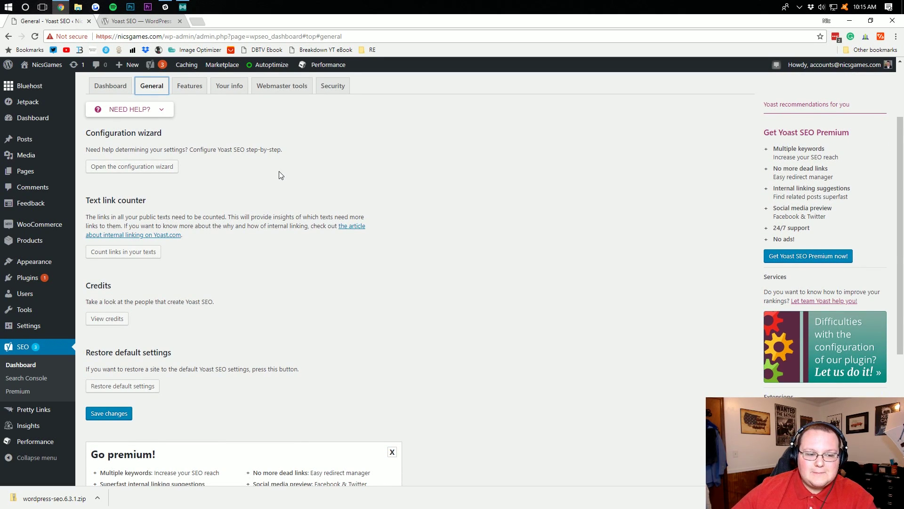
left_click(156, 169)
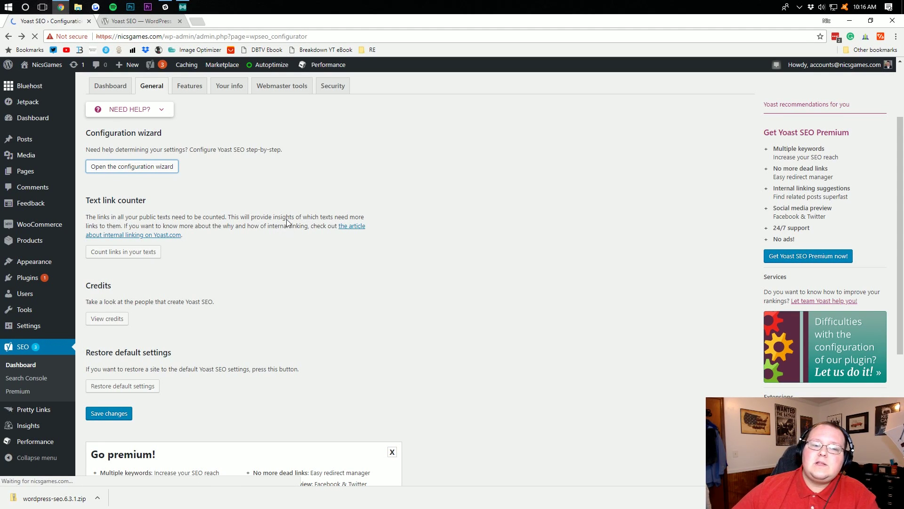
key("alt+Left")
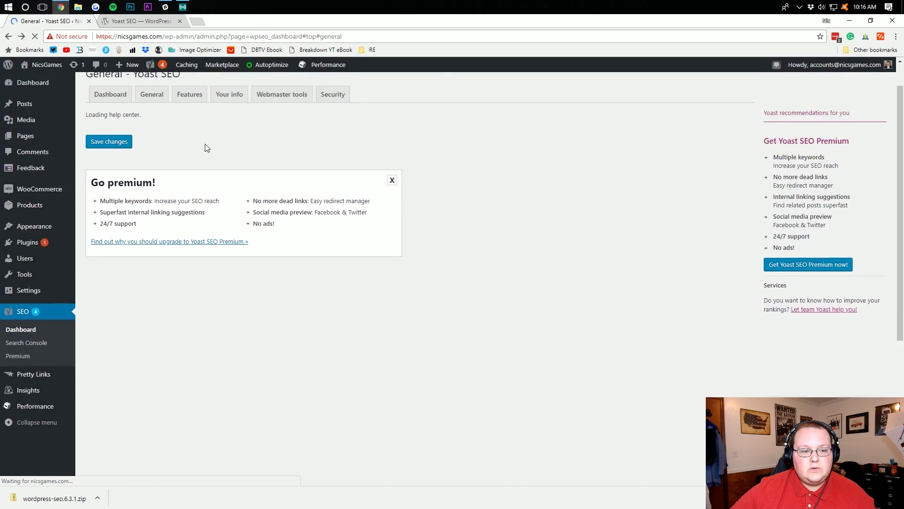
left_click(150, 183)
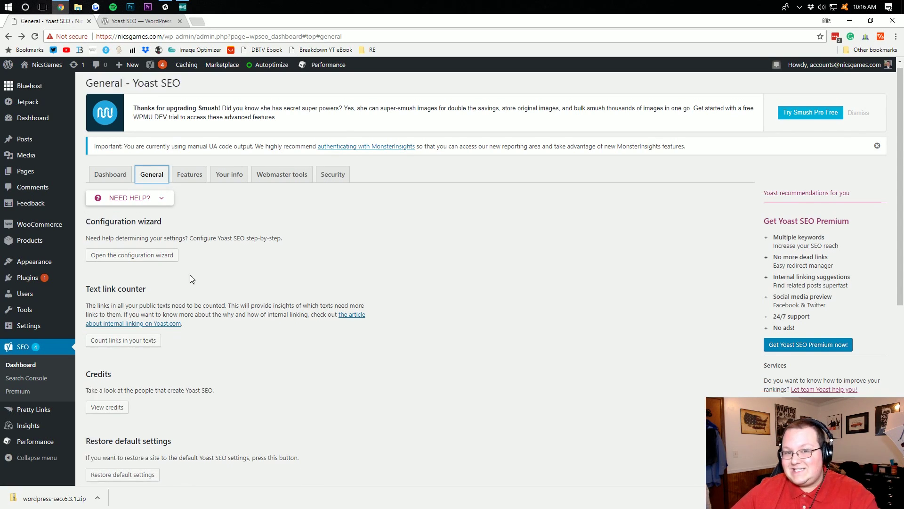
Step: Examine the General settings, including the text link counter, credits and restore default settings sections
scroll(181, 245, "down", 3)
scroll(169, 229, "down", 1)
scroll(168, 227, "up", 4)
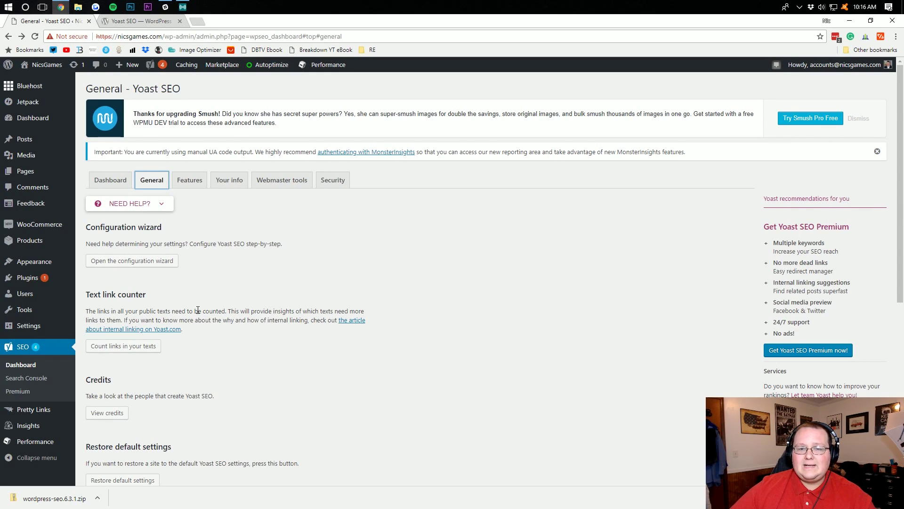
left_click_drag(230, 313, 244, 320)
left_click(255, 320)
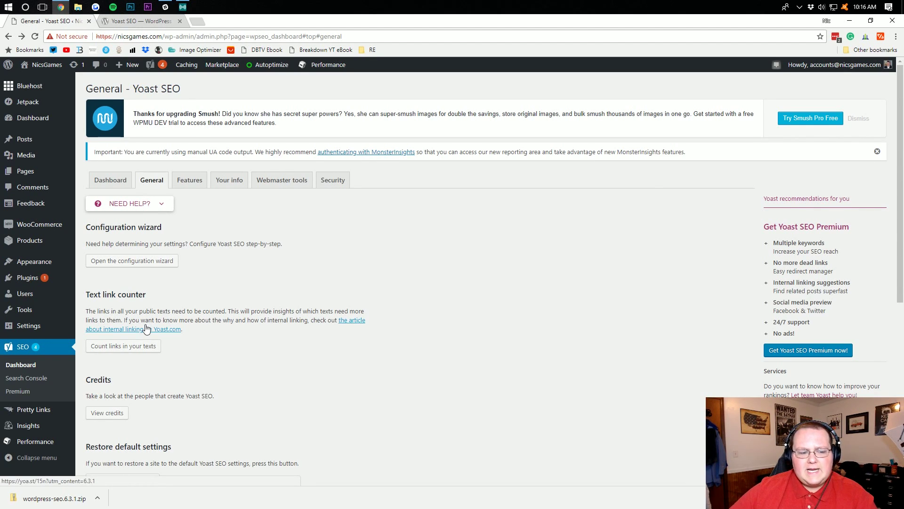
scroll(161, 339, "down", 2)
scroll(230, 416, "up", 2)
scroll(217, 417, "down", 4)
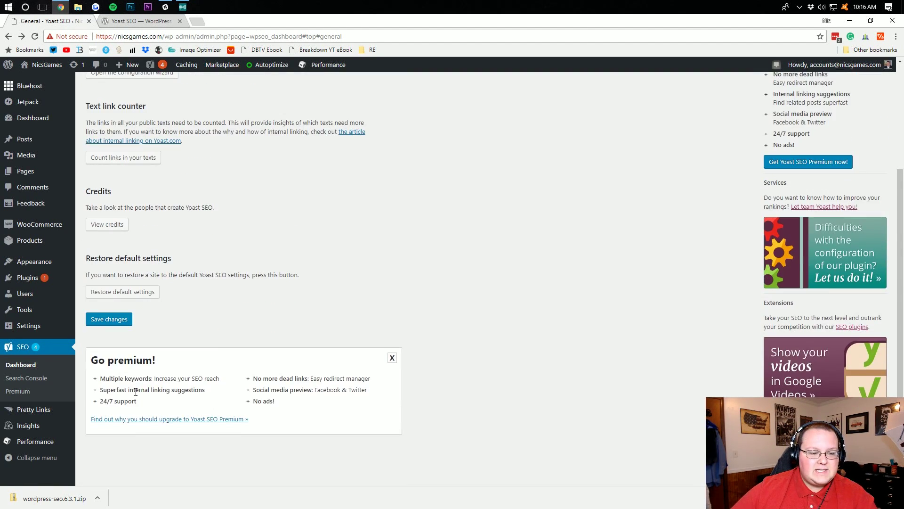
scroll(197, 420, "up", 5)
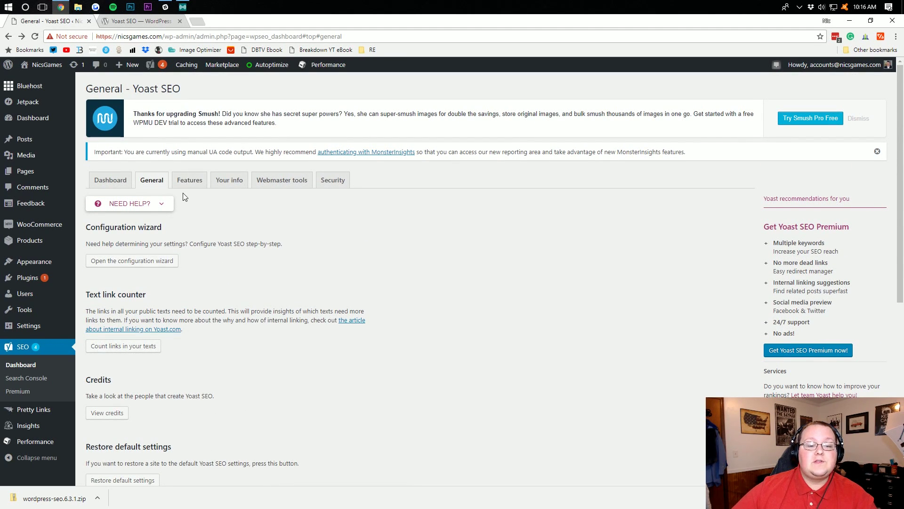
Step: Review the Yoast SEO feature settings and set Advanced settings pages to Enabled
left_click(189, 182)
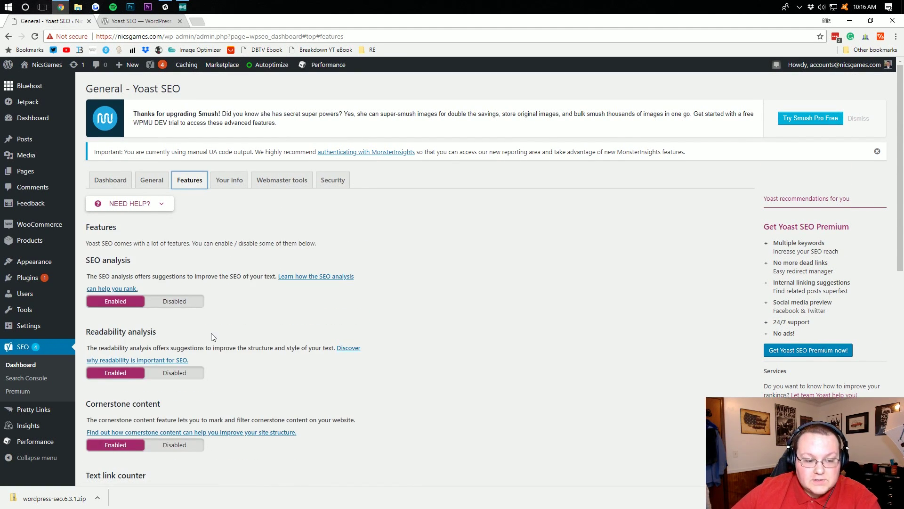
scroll(146, 276, "down", 1)
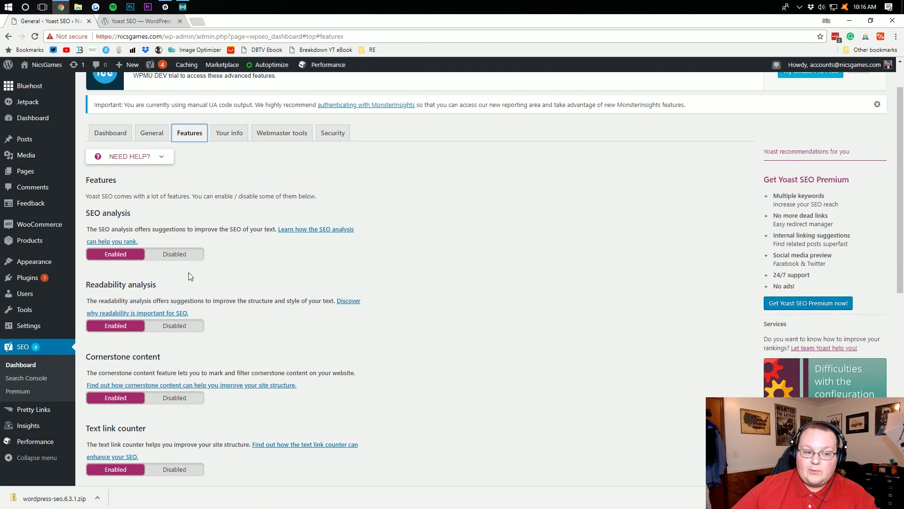
scroll(270, 322, "up", 1)
scroll(263, 329, "down", 2)
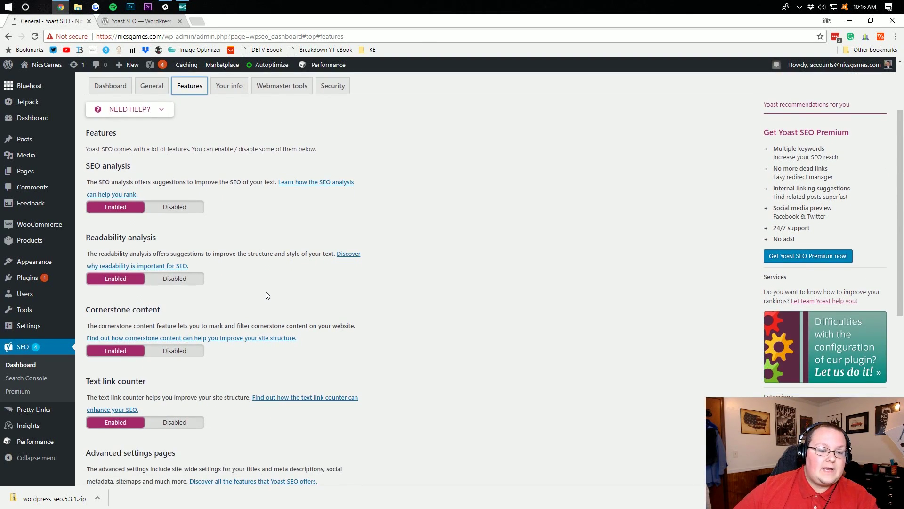
scroll(266, 292, "down", 1)
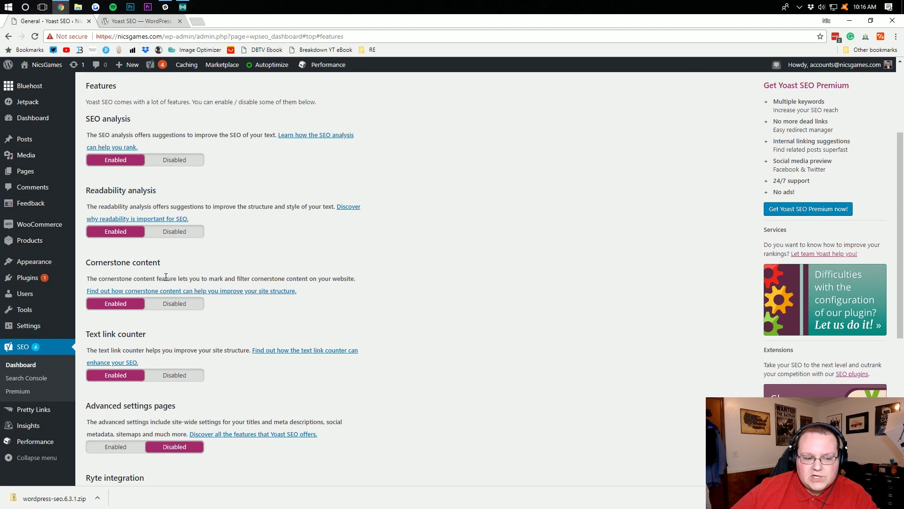
scroll(185, 343, "down", 2)
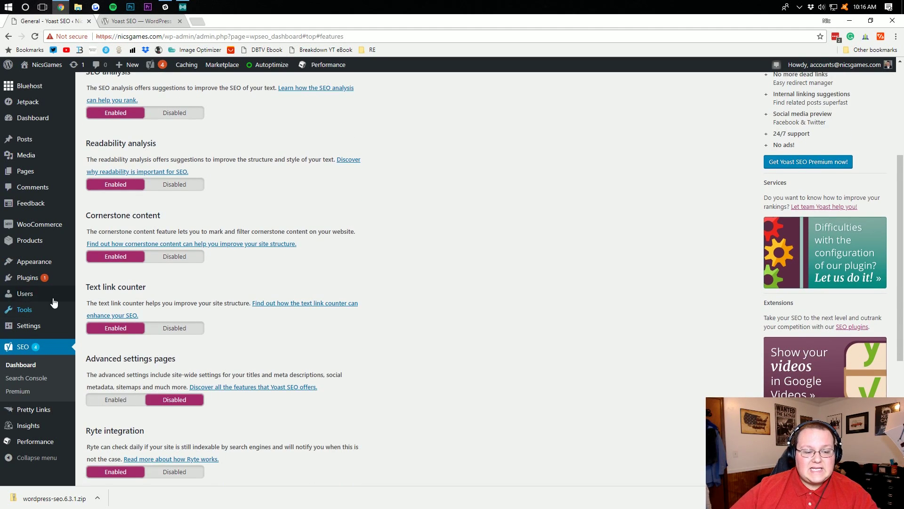
scroll(222, 304, "down", 2)
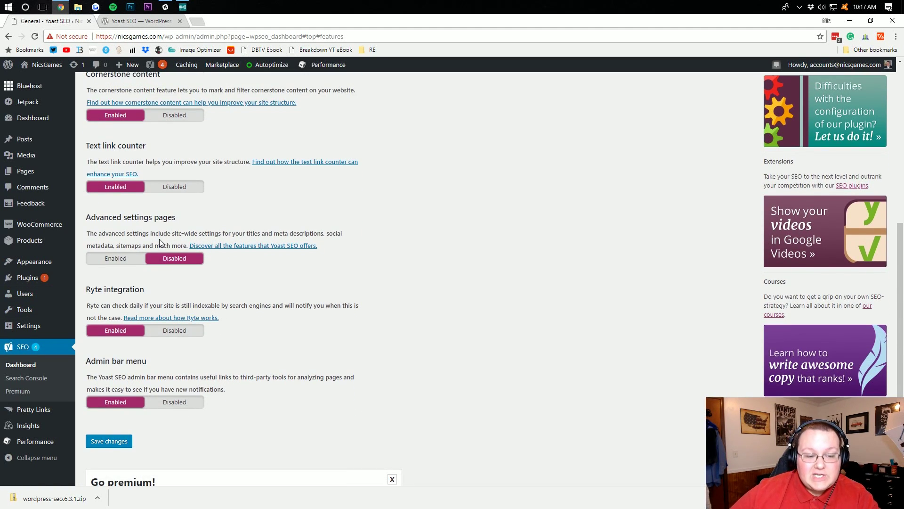
left_click(134, 262)
left_click(149, 264)
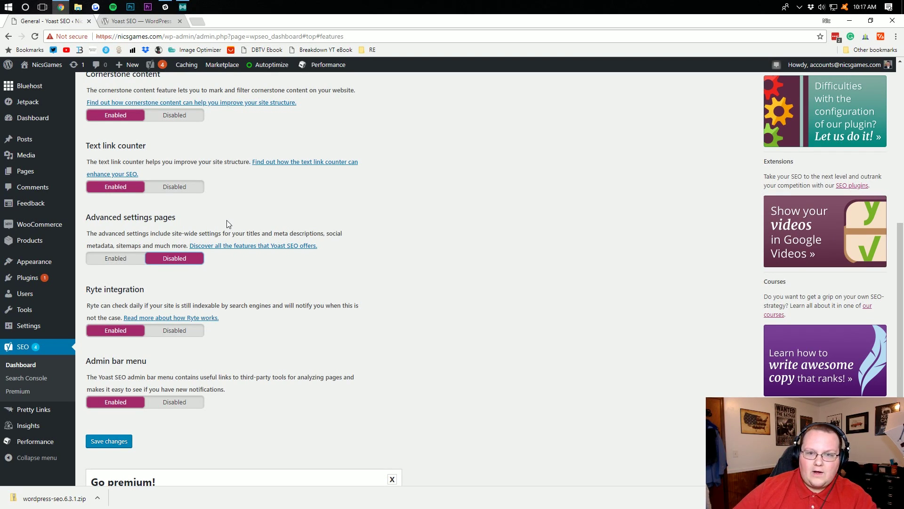
left_click(110, 266)
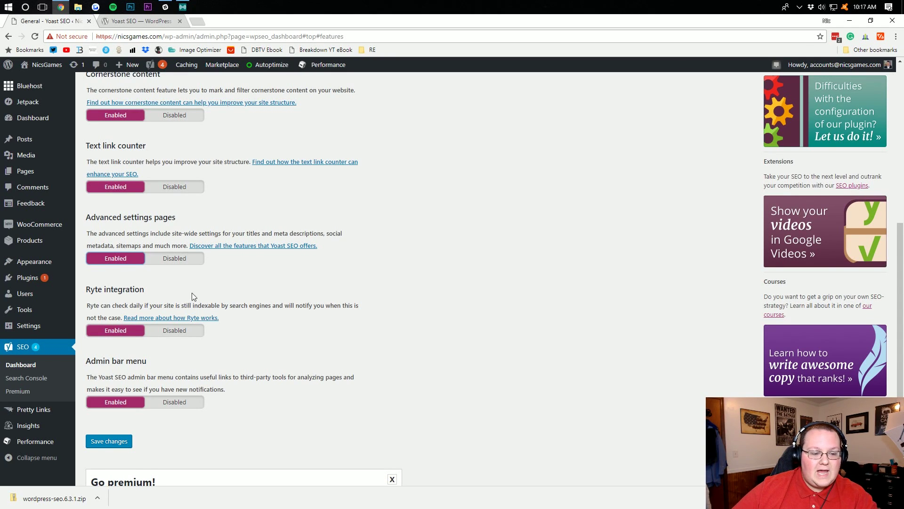
Step: Switch the Admin bar menu feature off and back to Enabled, and save the feature changes
scroll(225, 302, "down", 1)
scroll(237, 304, "down", 1)
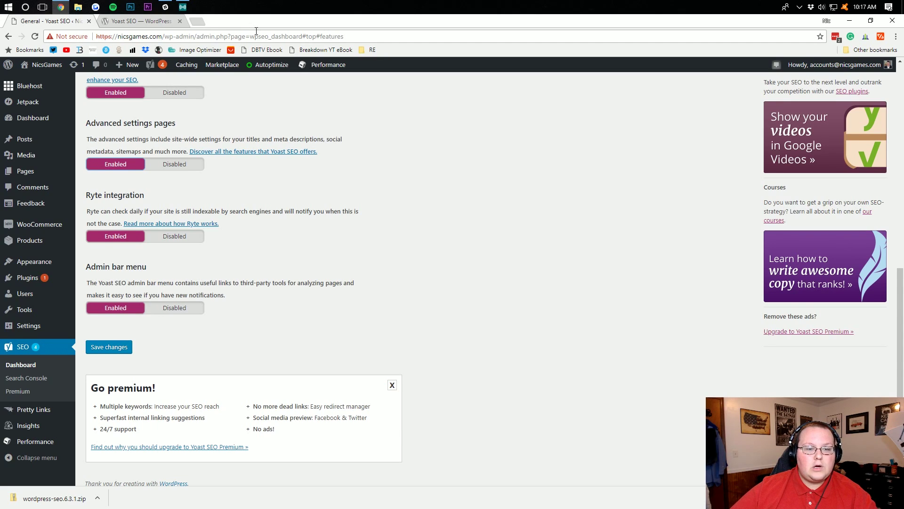
mouse_move(157, 69)
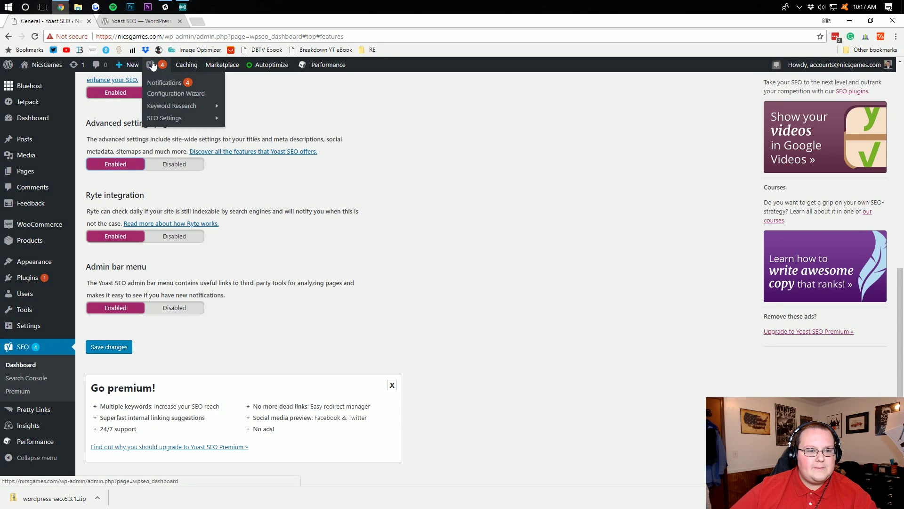
left_click(183, 309)
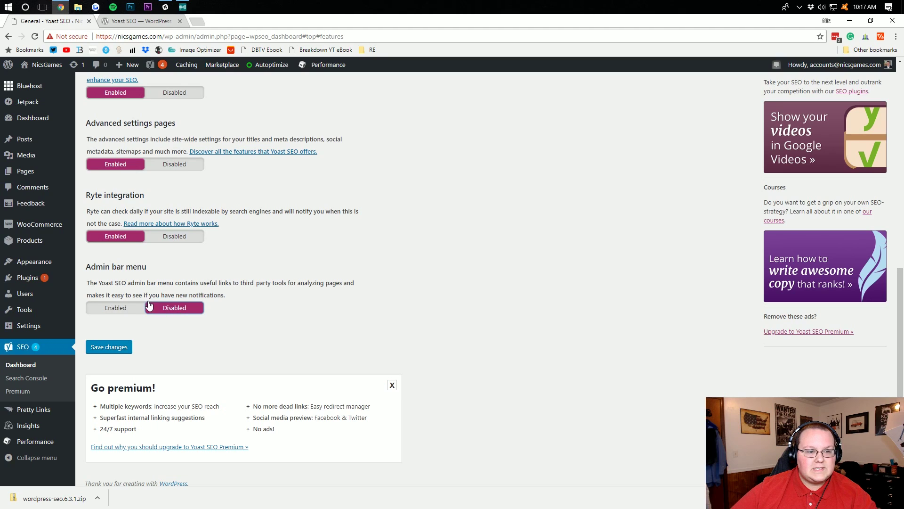
left_click(127, 308)
left_click(121, 348)
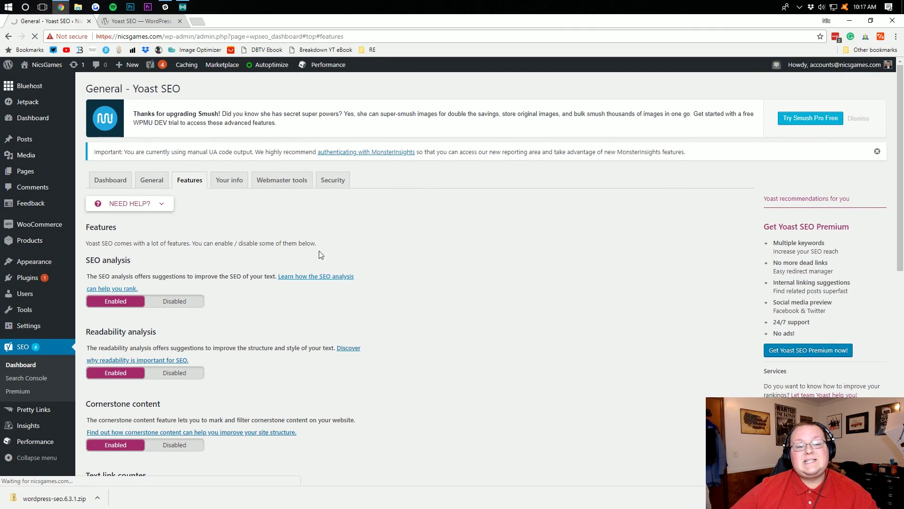
Step: Open the Your info settings and set the website name to "NicsGames - Former YouTuber Now Owns Company"
scroll(320, 264, "down", 5)
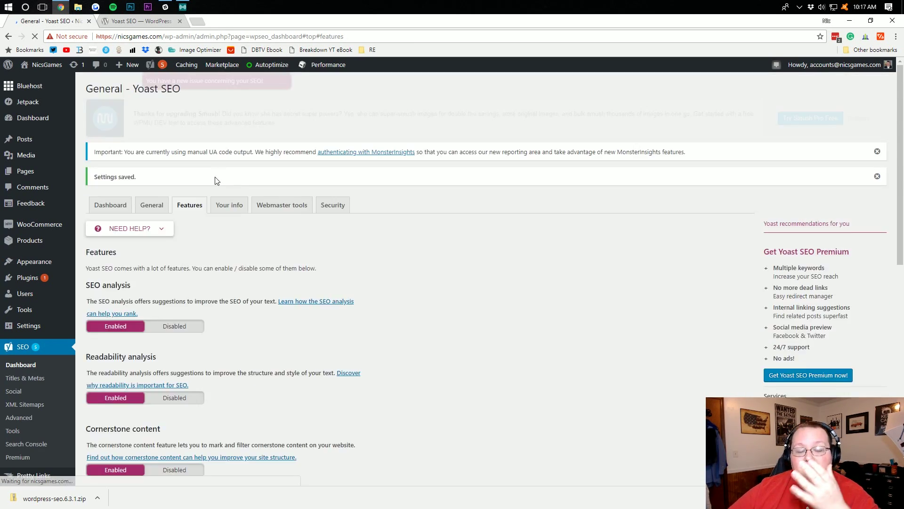
left_click(238, 210)
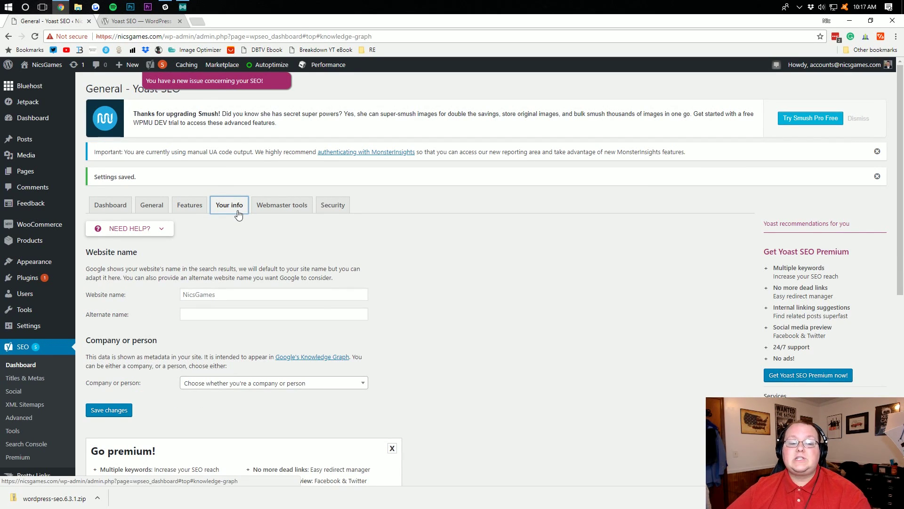
scroll(227, 291, "down", 1)
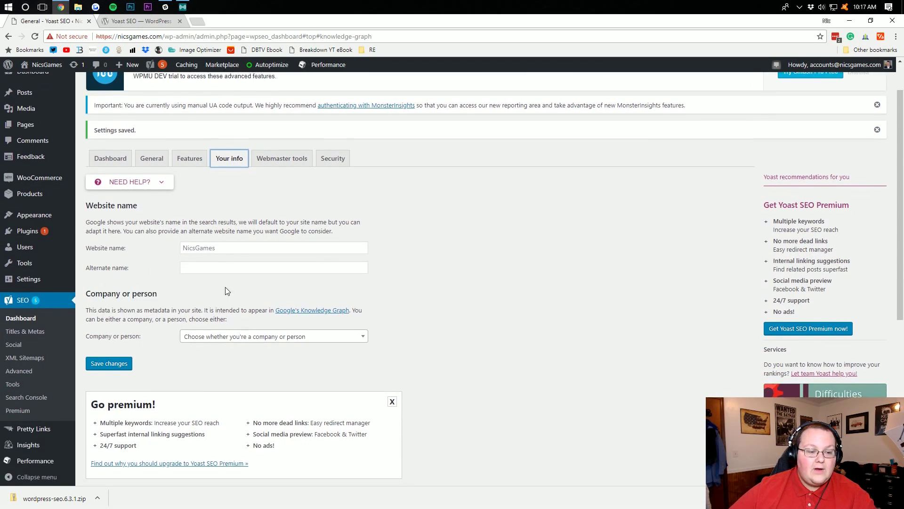
left_click(227, 243)
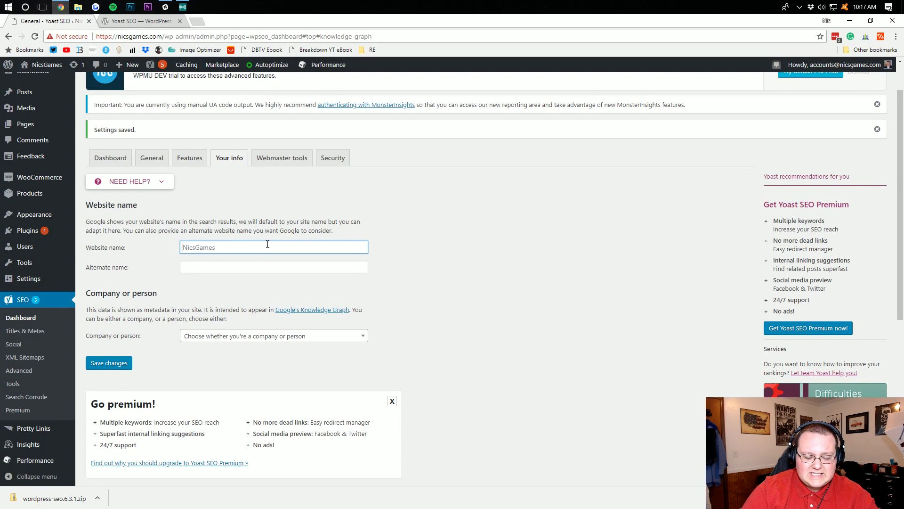
type("NicsGames ")
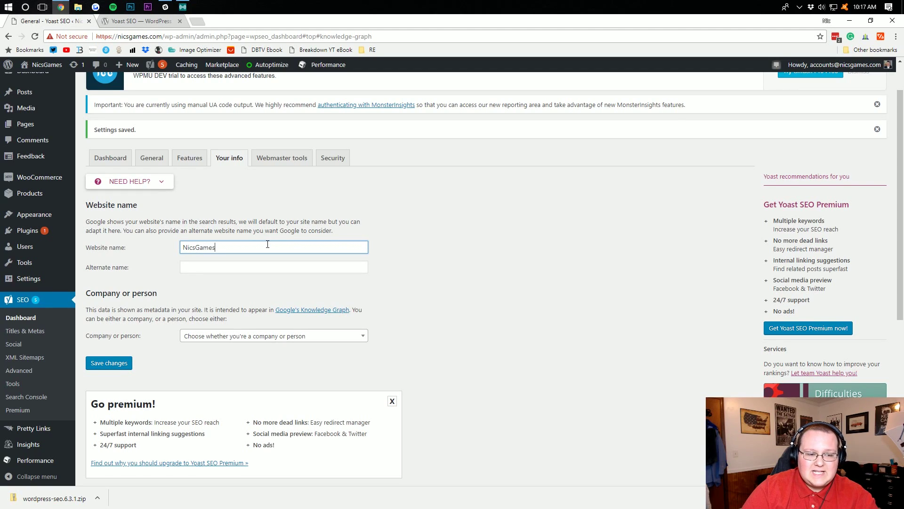
type("- Former YouTuber Now Owns Company")
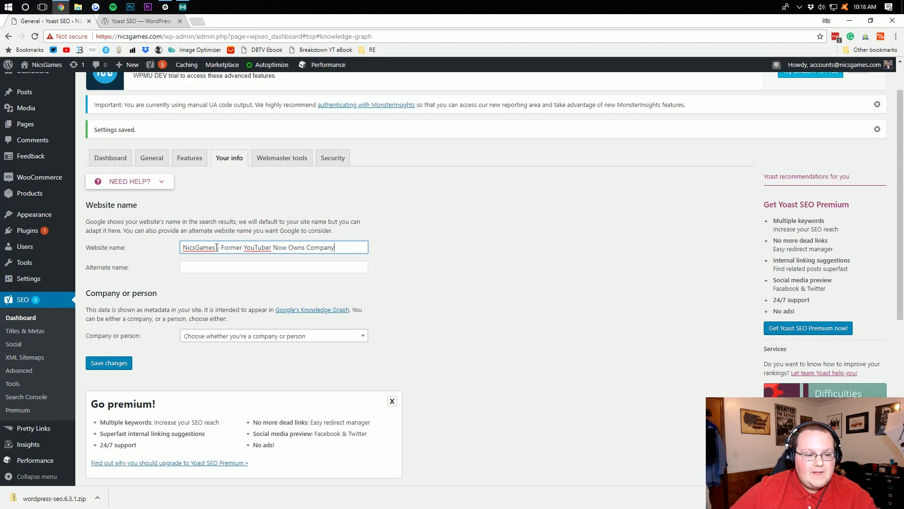
left_click(181, 267)
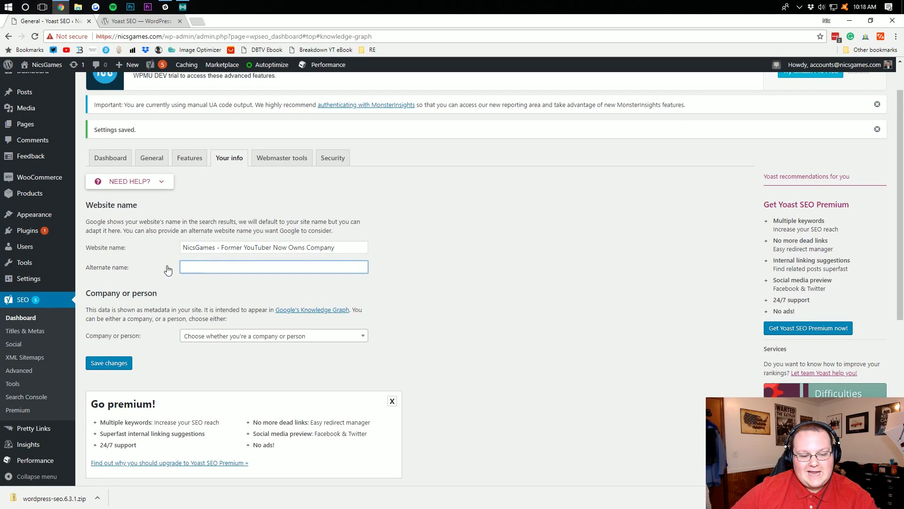
left_click_drag(311, 248, 269, 247)
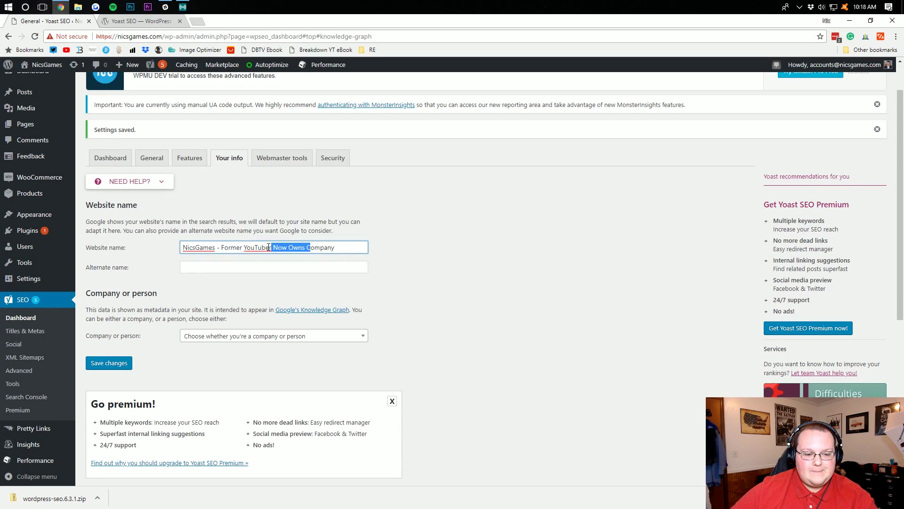
left_click(262, 287)
left_click(248, 267)
left_click(241, 248)
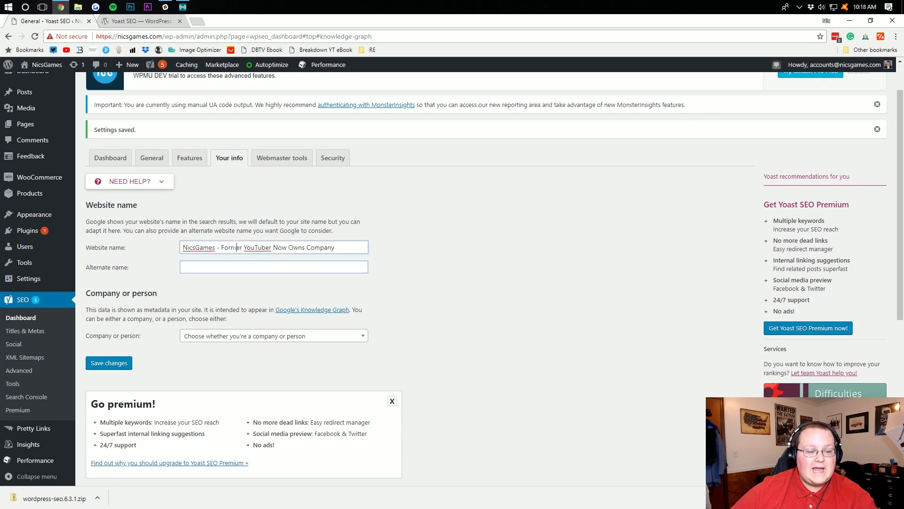
left_click(227, 266)
Step: Set the Company or person option to Company and view the company fields it offers
scroll(231, 269, "down", 2)
left_click(228, 242)
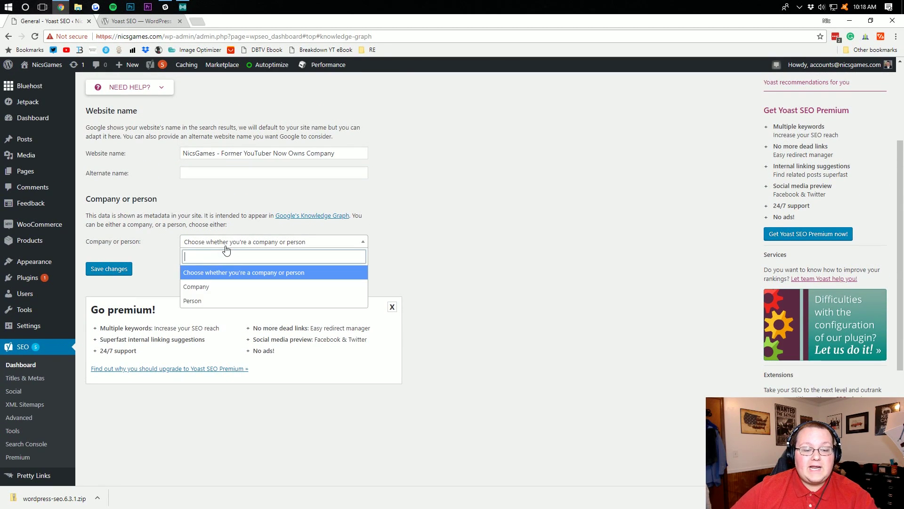
left_click(229, 286)
scroll(228, 289, "down", 1)
scroll(212, 283, "up", 1)
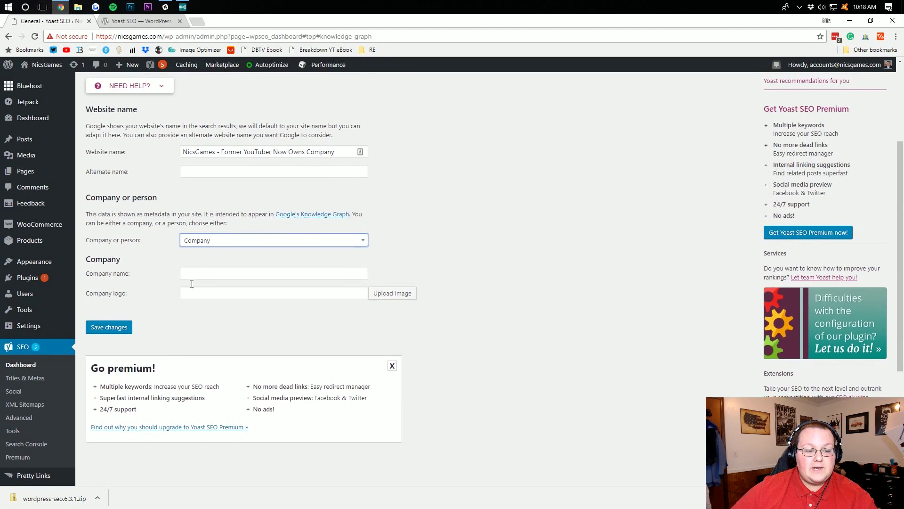
Step: Set the Company or person option to Person and enter the person's name
left_click(244, 243)
left_click(233, 300)
key("Tab")
type("Nic Kin")
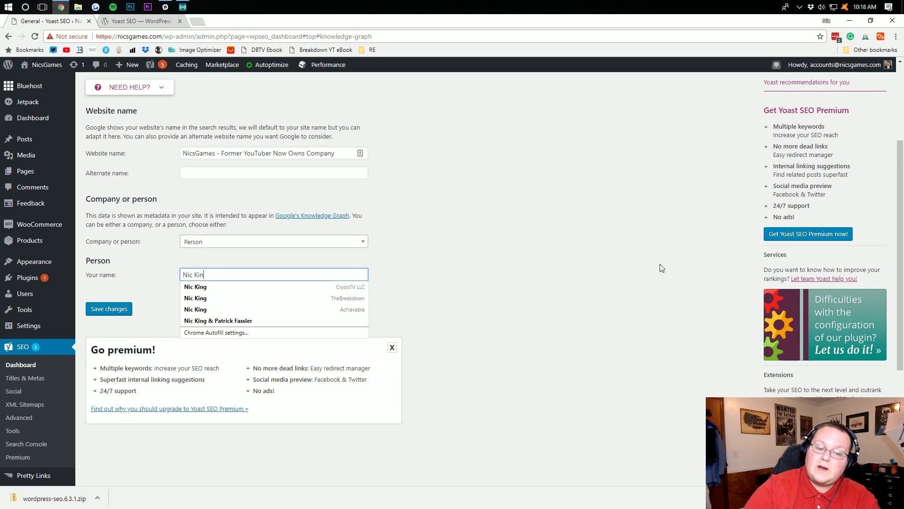
key("Return")
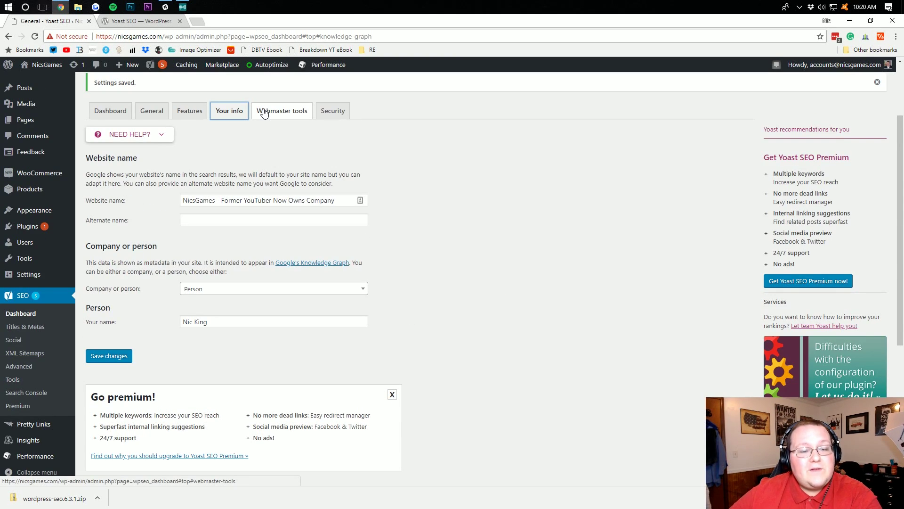
Step: From the Webmaster tools settings, open the Google Search Console verification page and view its Google Analytics method
left_click(262, 112)
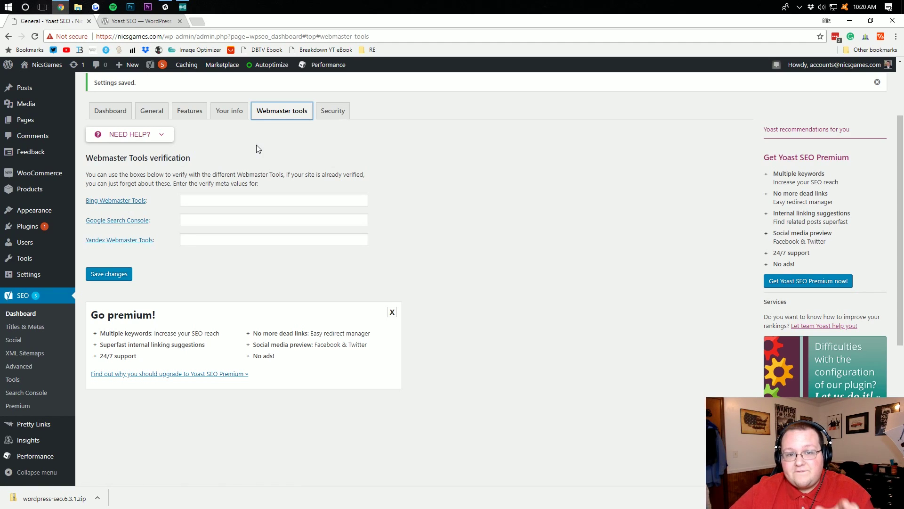
left_click(123, 221)
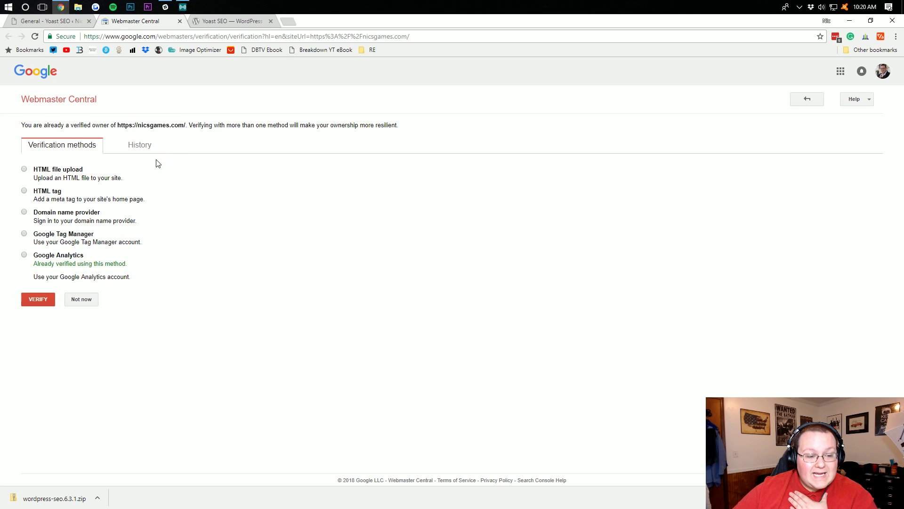
left_click(46, 264)
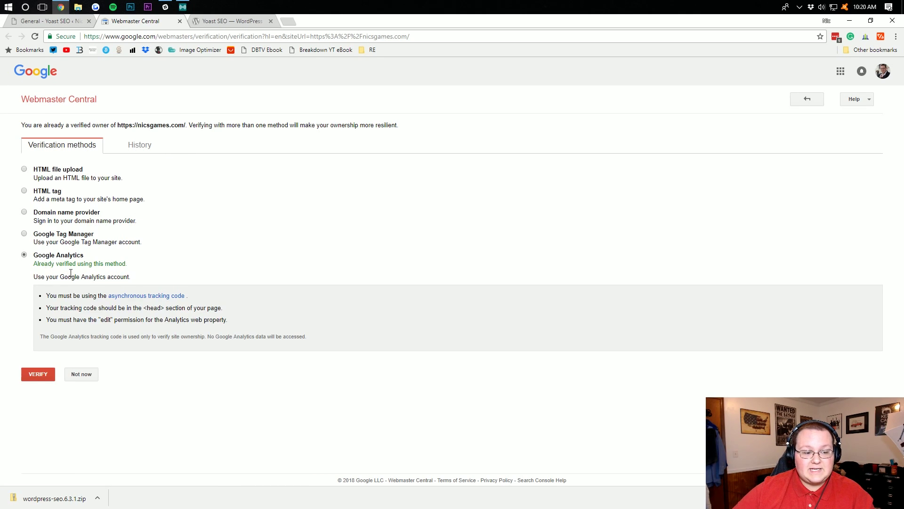
left_click_drag(32, 264, 149, 259)
left_click(150, 262)
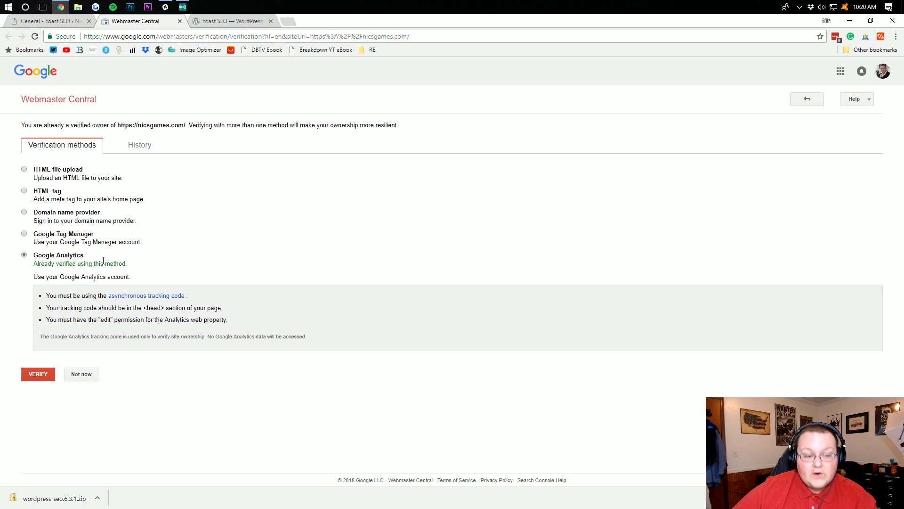
Step: Copy the HTML tag verification code, paste it into Yoast's Google Search Console field, and save the changes
left_click(61, 192)
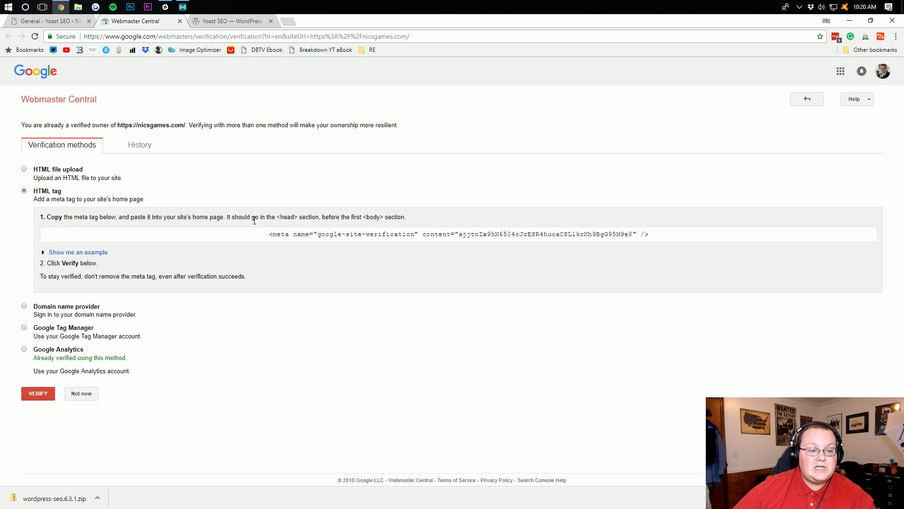
left_click(265, 234)
key("ctrl+c")
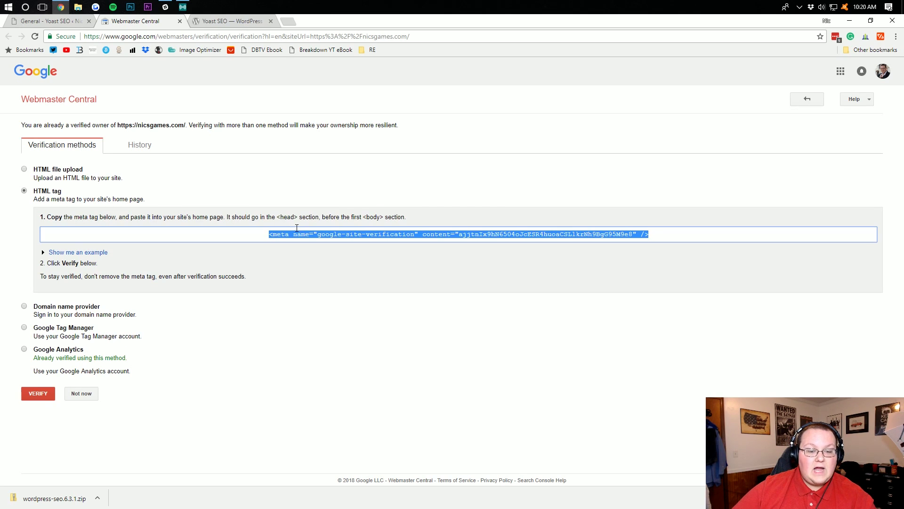
left_click(56, 21)
left_click(186, 220)
key("ctrl+v")
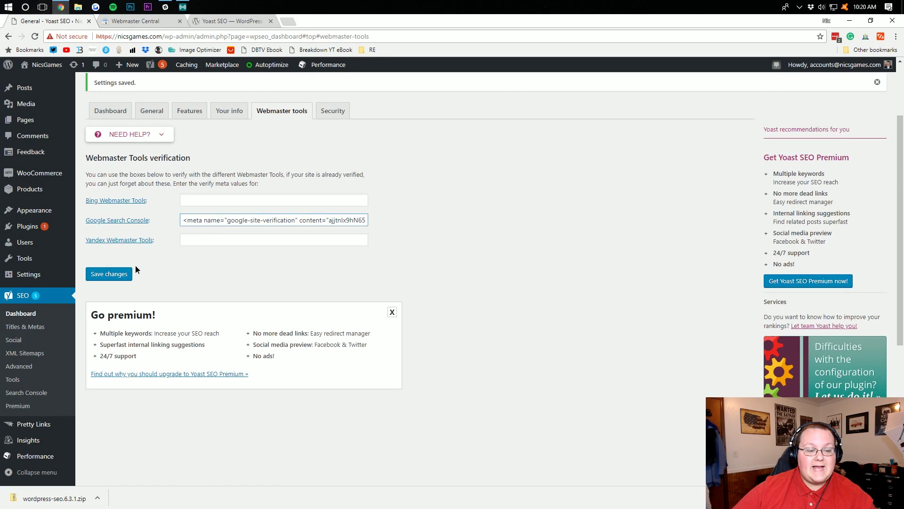
left_click(123, 274)
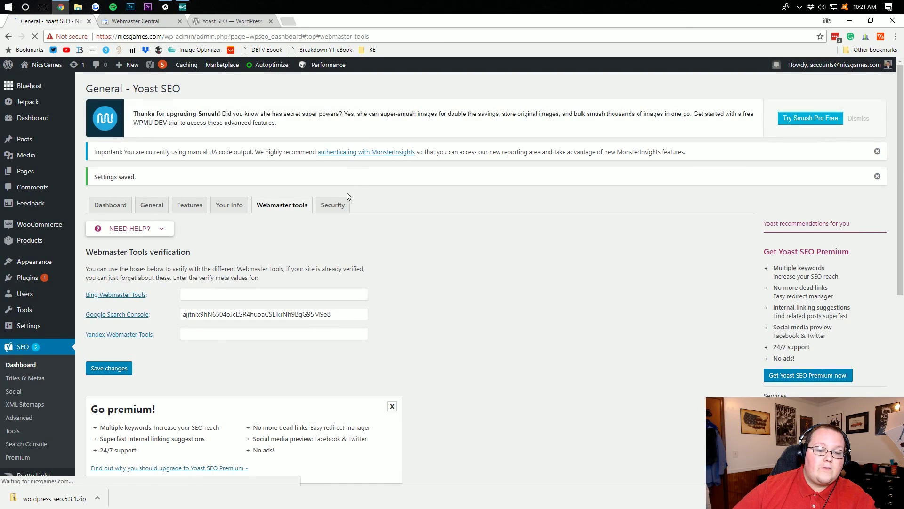
Step: Open the Security settings and read the description of the advanced part of the Yoast SEO meta box
left_click(333, 205)
scroll(196, 184, "down", 2)
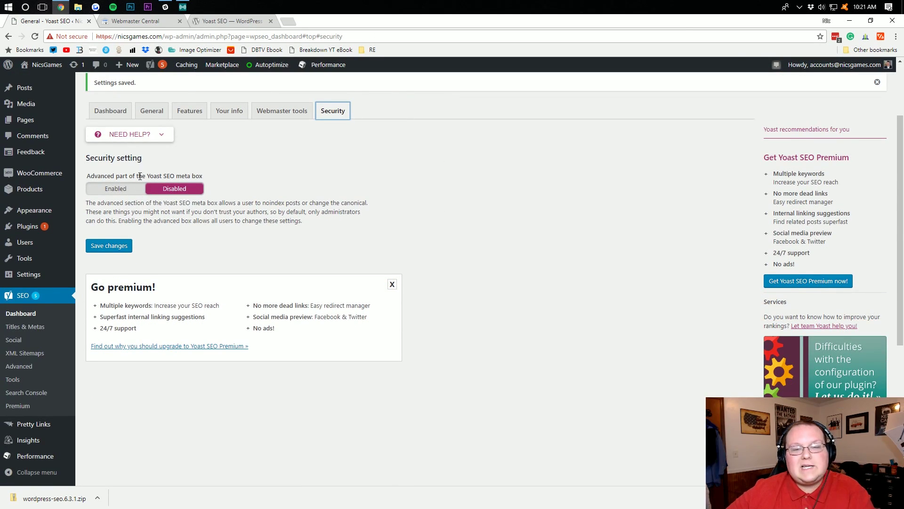
left_click_drag(248, 221, 284, 200)
left_click(262, 266)
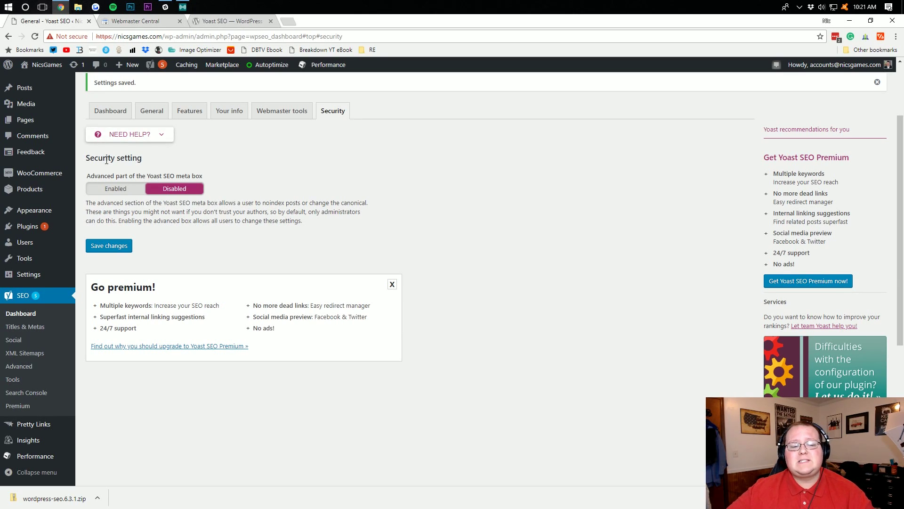
Step: Switch the advanced part of the Yoast SEO meta box to Enabled and back to Disabled, and save the changes
left_click(109, 193)
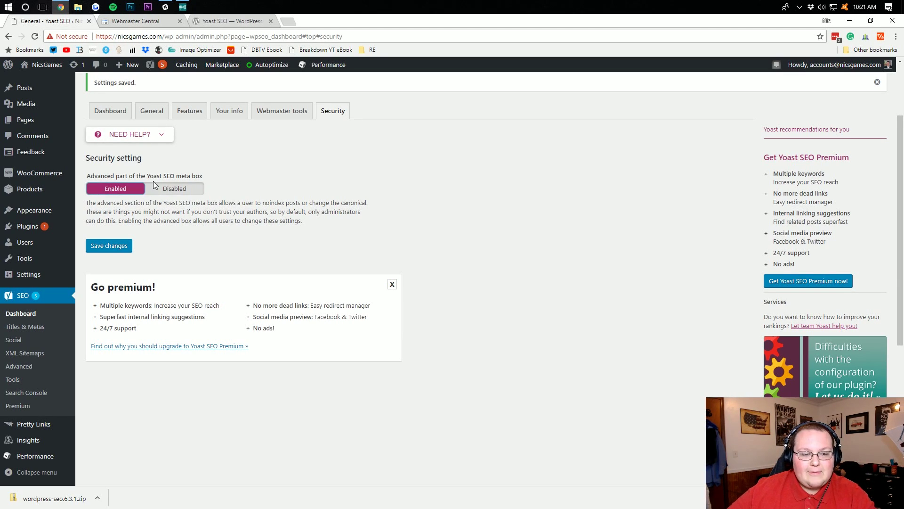
left_click(164, 187)
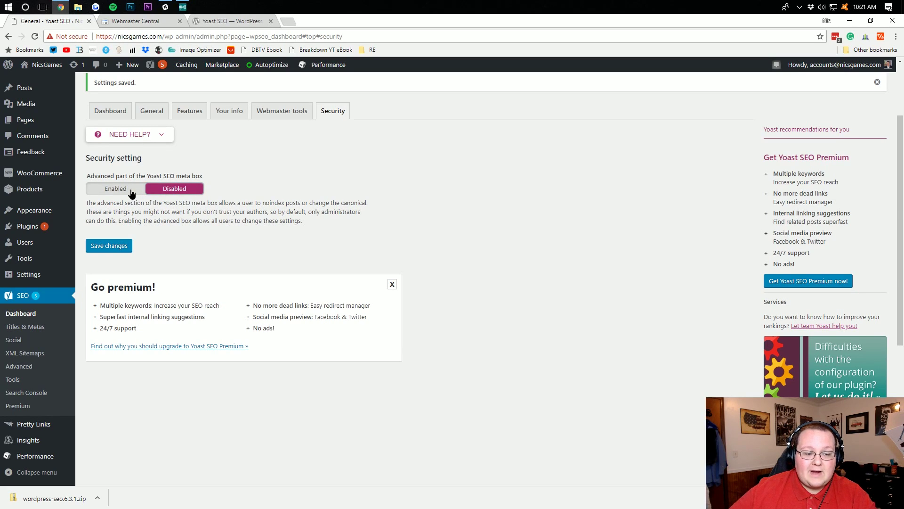
left_click(131, 191)
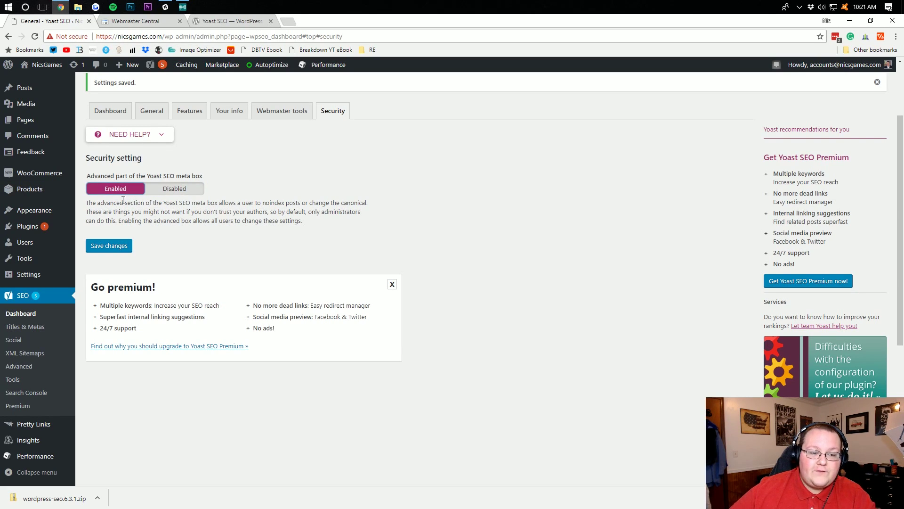
left_click(171, 192)
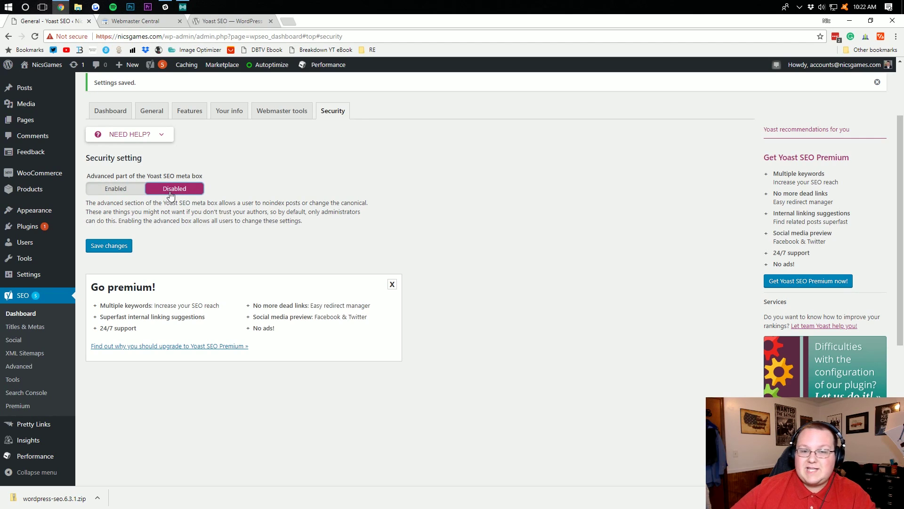
left_click(120, 246)
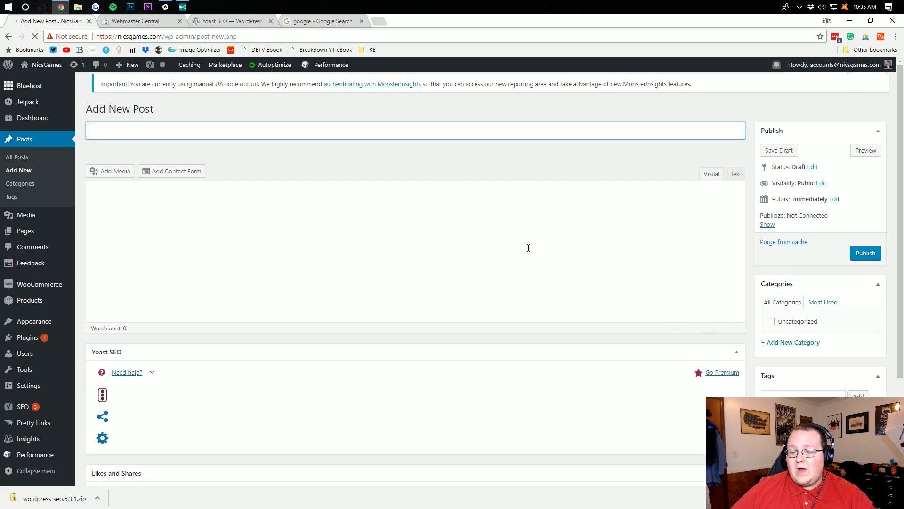
Step: Check the new post's Readability and SEO status lines, and title the post "Words About A Thing"
left_click_drag(833, 312, 775, 289)
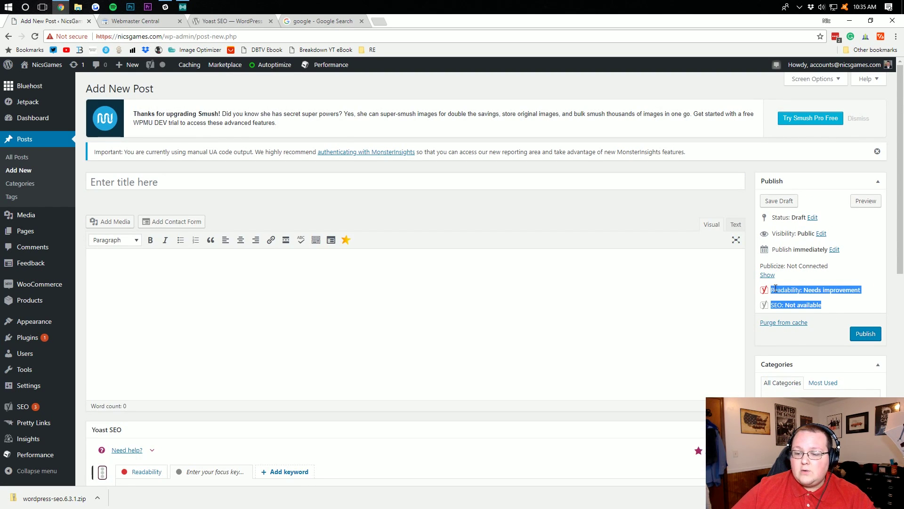
left_click(775, 289)
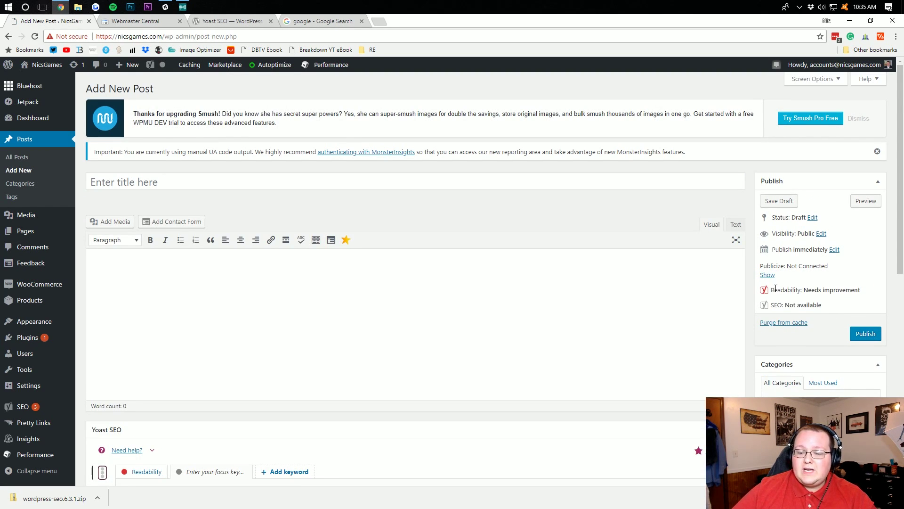
left_click(243, 178)
type("Words ")
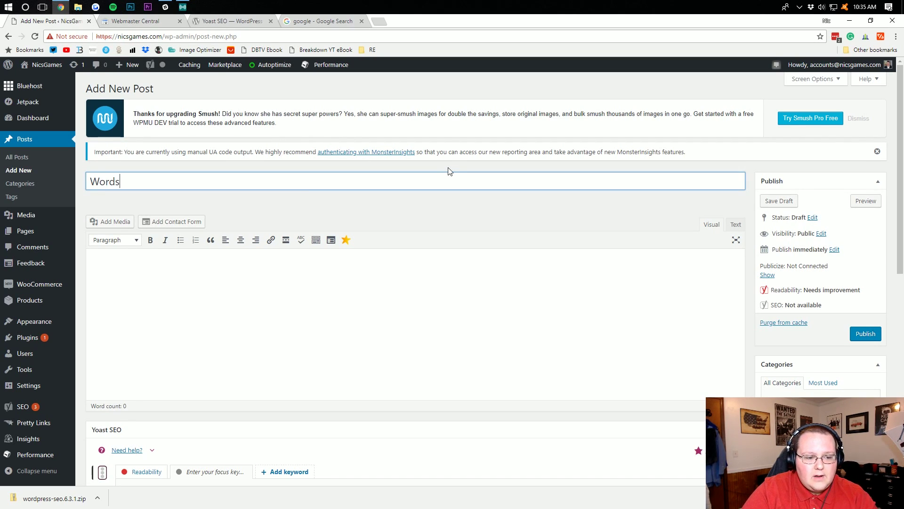
type("About A thing")
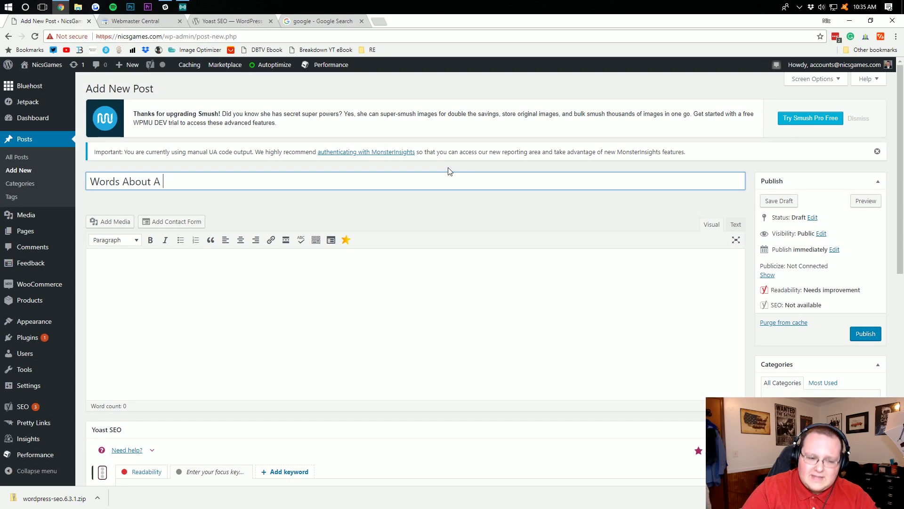
key("BackSpace")
key("BackSpace")
key("BackSpace")
type("Thing")
Step: Copy the post title "Words About A Thing" into the Yoast SEO focus keyword field
key("ctrl+a")
key("ctrl+c")
left_click(487, 198)
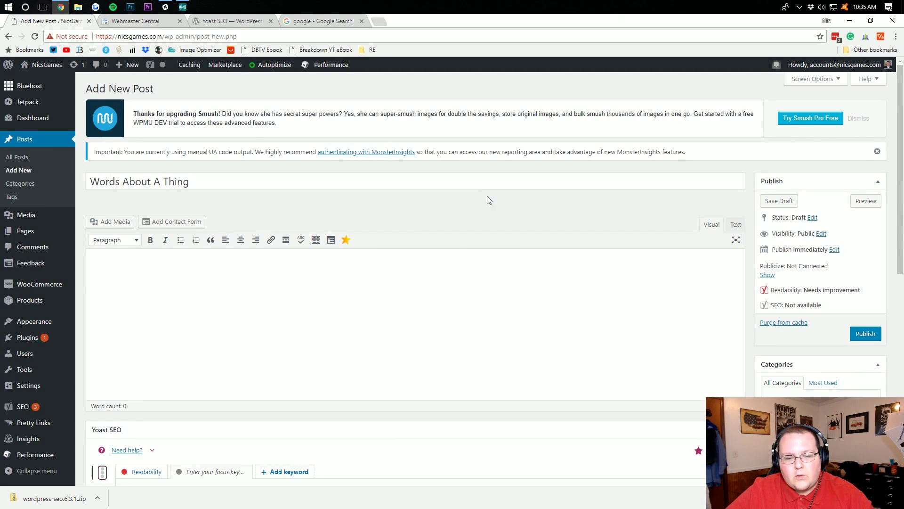
scroll(466, 278, "down", 7)
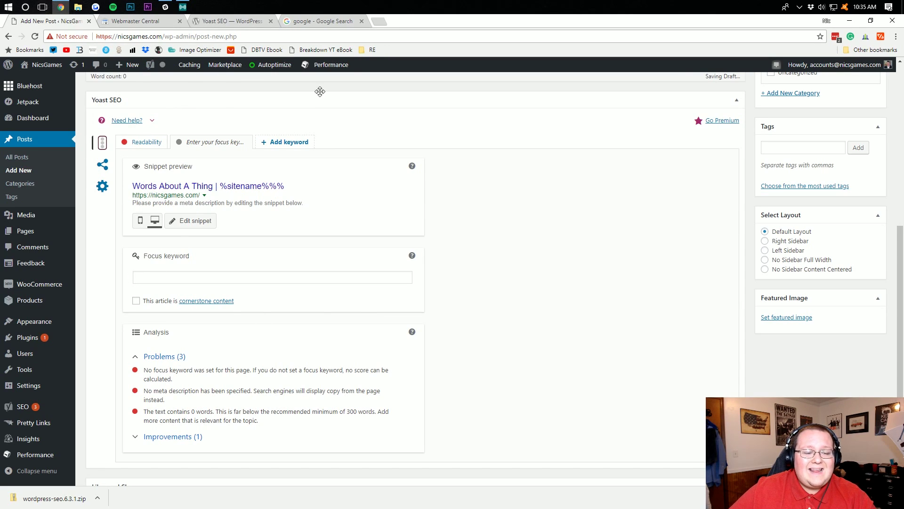
left_click(160, 278)
key("ctrl+v")
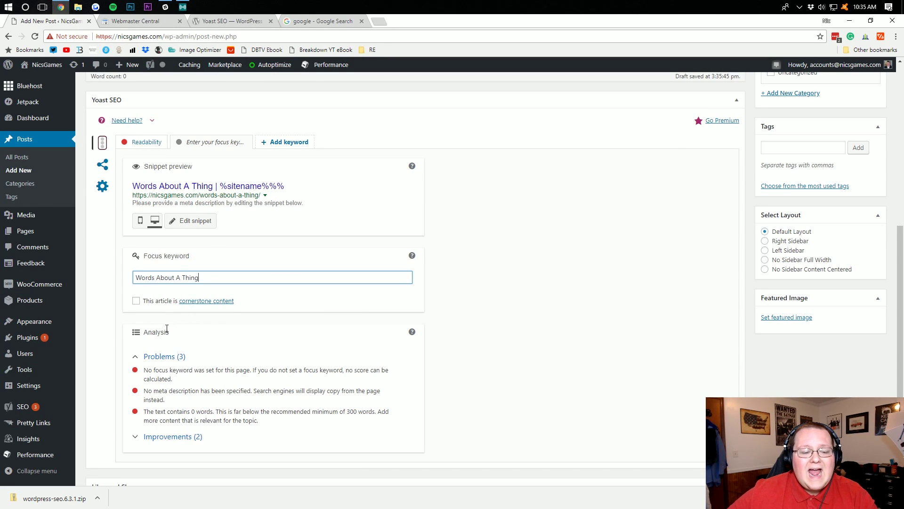
Step: Open the snippet editor and set the SEO title to "Words About A Thing | NicsGames Testing Website"
left_click(278, 239)
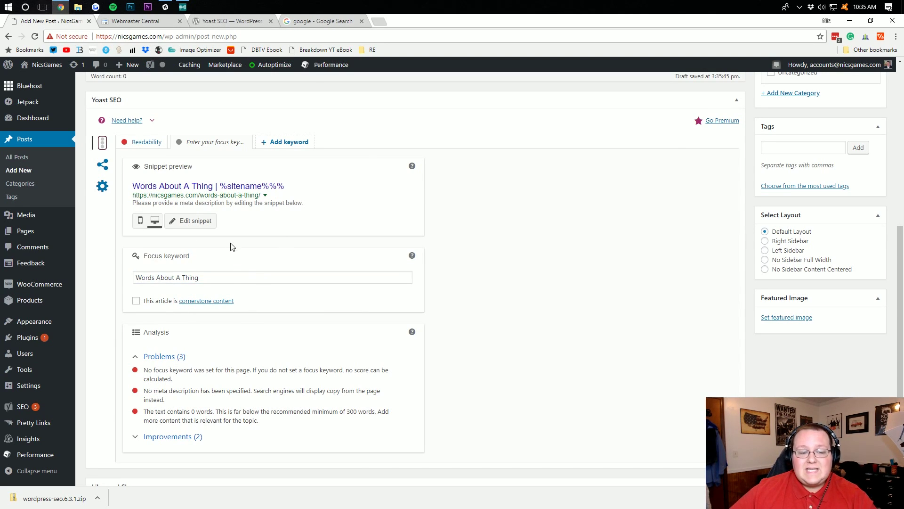
left_click(197, 221)
left_click(156, 265)
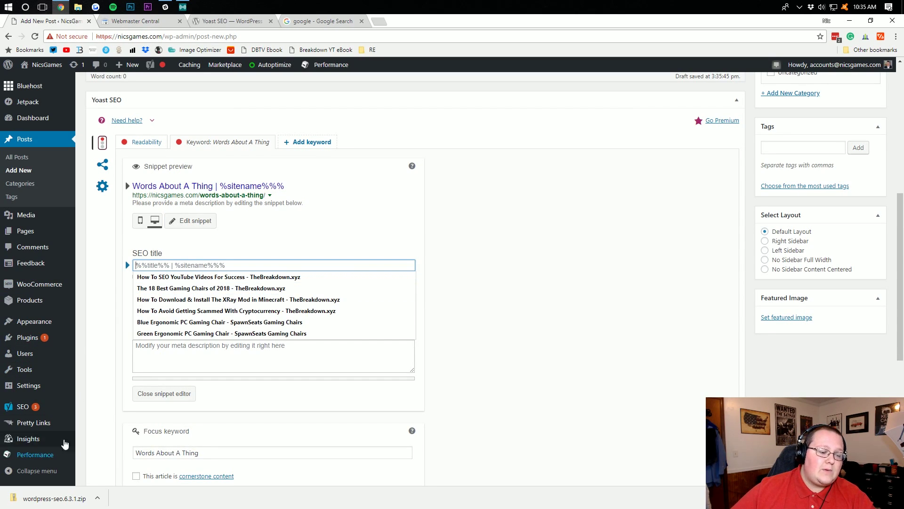
mouse_move(24, 386)
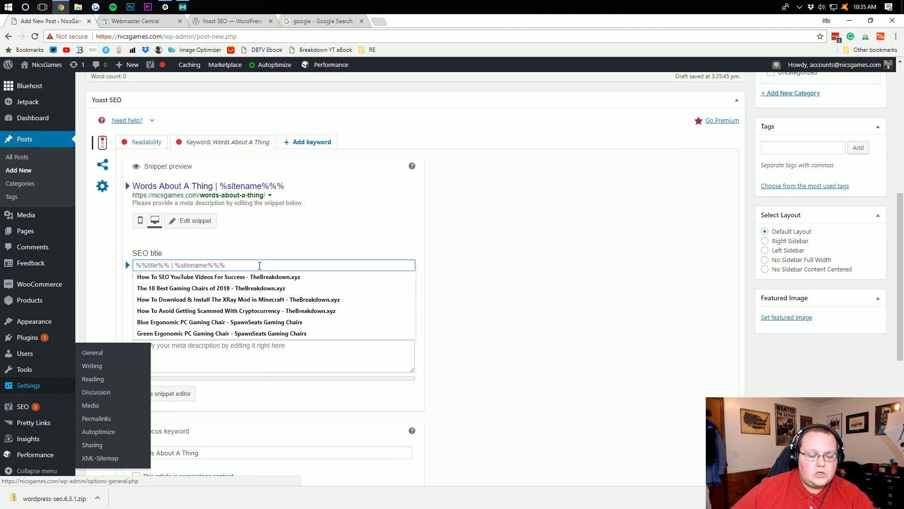
key("ctrl+v")
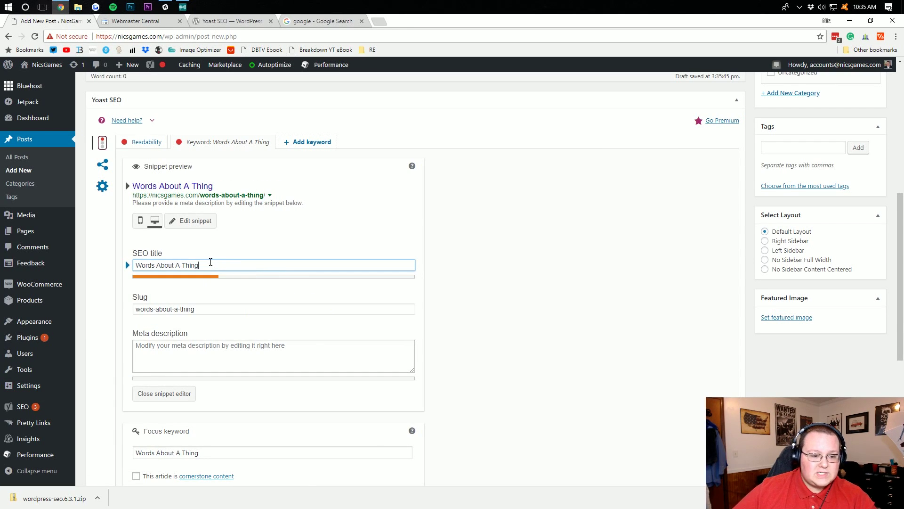
type("| ")
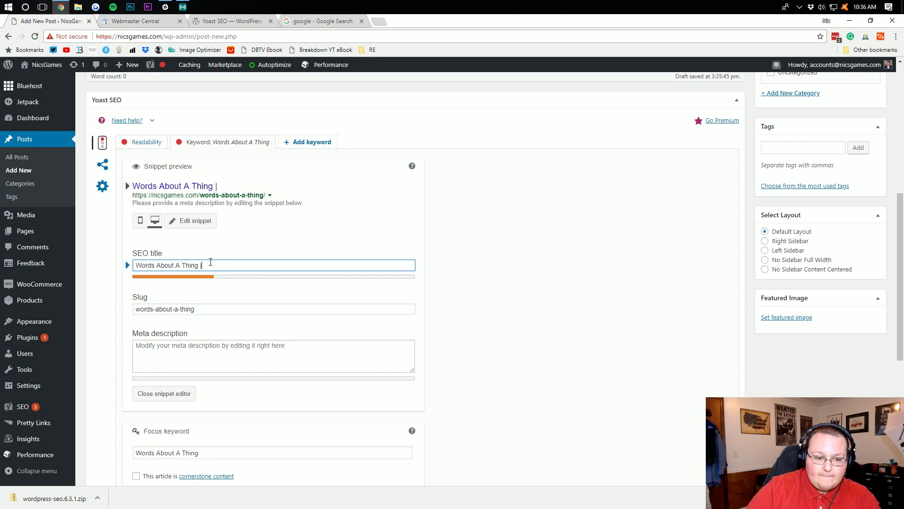
type("NicsGames ")
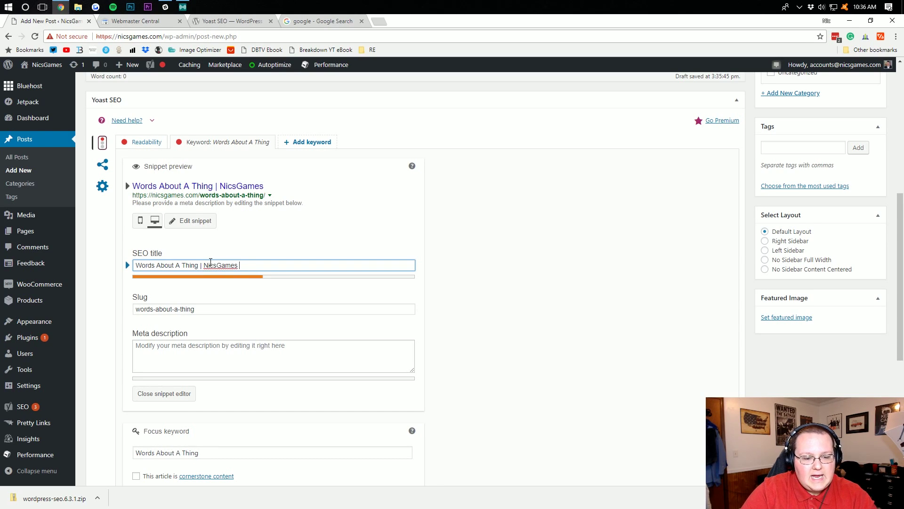
type("Testing Website")
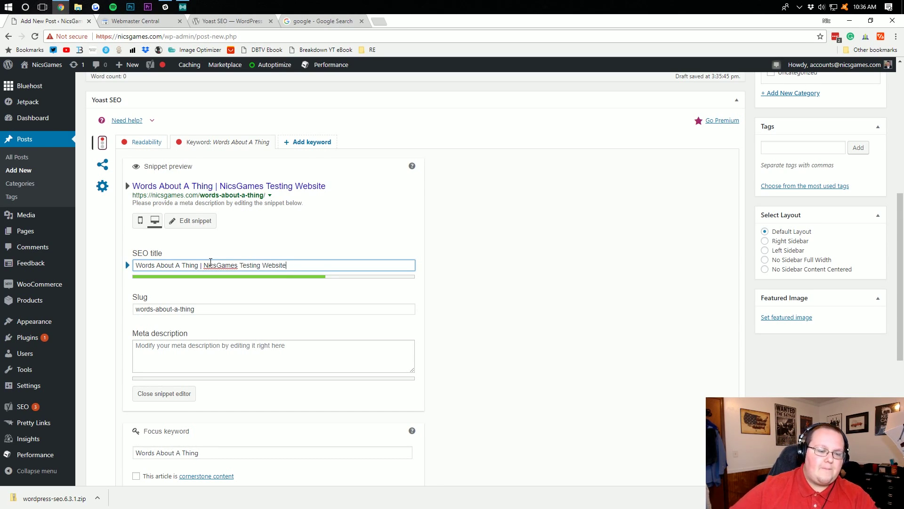
Step: Fill the meta description with "Words About A Thing" repeated over three lines, copying the repeated text for reuse
left_click(210, 353)
key("ctrl+v")
key("ctrl+v")
left_click(305, 351)
key("ctrl+v")
key("ctrl+v")
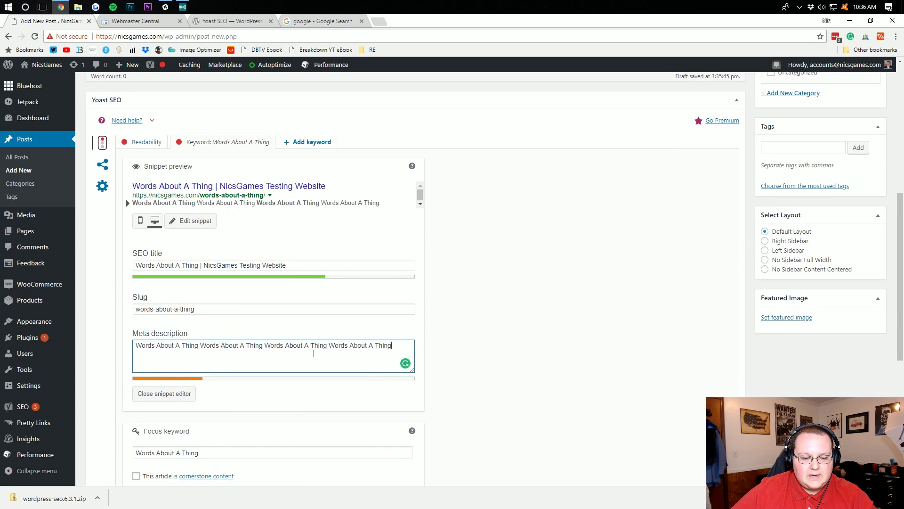
key("ctrl+a")
key("ctrl+c")
left_click(394, 347)
key("ctrl+v")
key("ctrl+v")
scroll(472, 341, "down", 4)
left_click(506, 336)
scroll(506, 335, "down", 3)
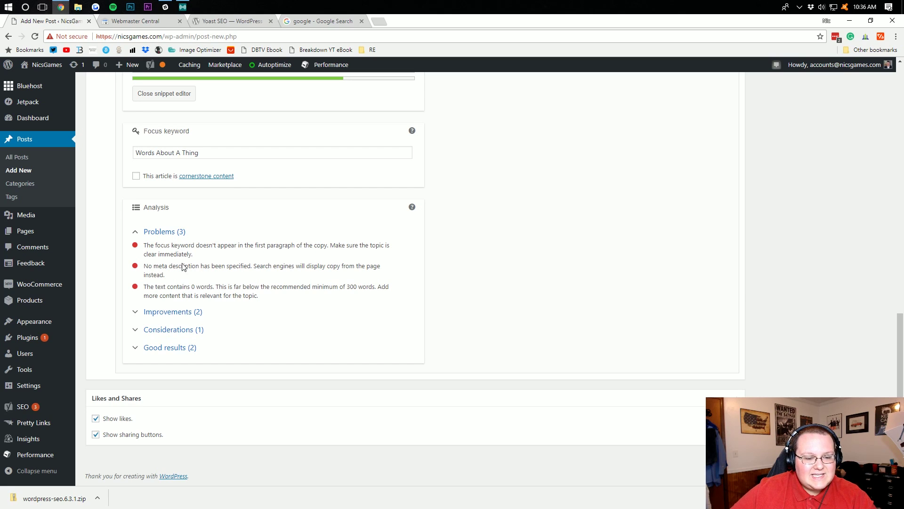
Step: Paste the copied "Words About A Thing" text repeatedly into the post body
scroll(225, 244, "up", 10)
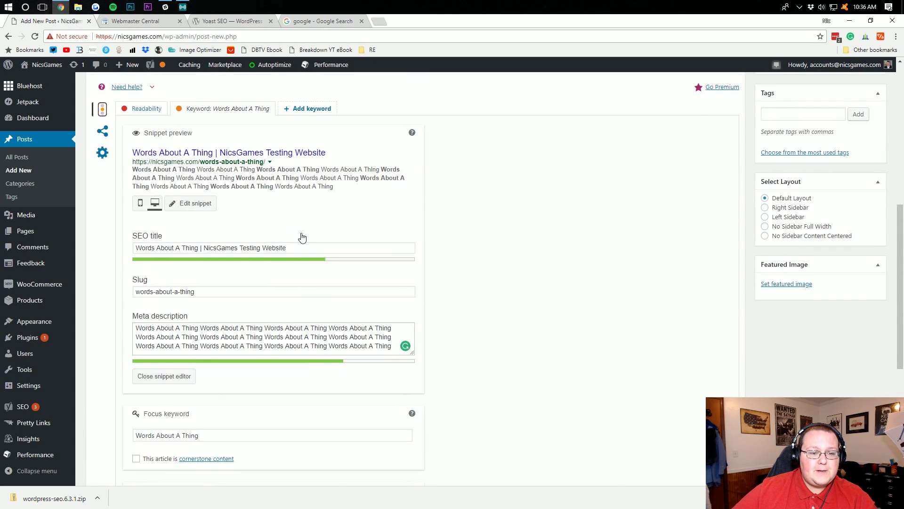
left_click(250, 276)
key("ctrl+v")
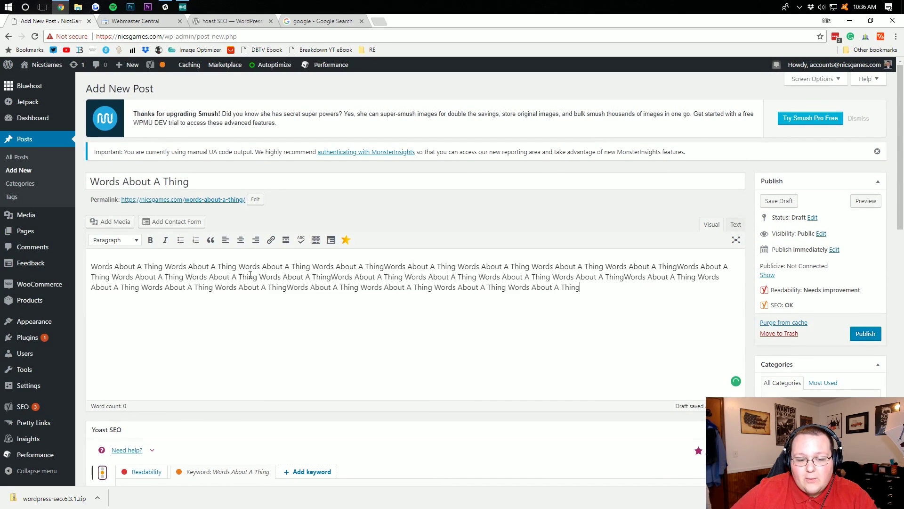
Step: Compare the problems listed in the Yoast SEO analysis with the post body, focus keyword and meta description
scroll(263, 282, "down", 6)
scroll(454, 289, "down", 4)
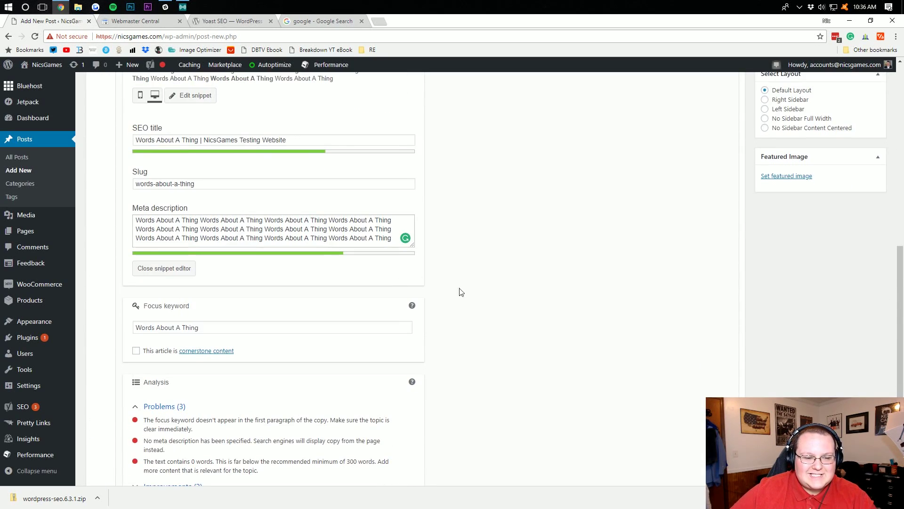
scroll(242, 264, "down", 4)
scroll(379, 351, "up", 5)
scroll(242, 287, "up", 10)
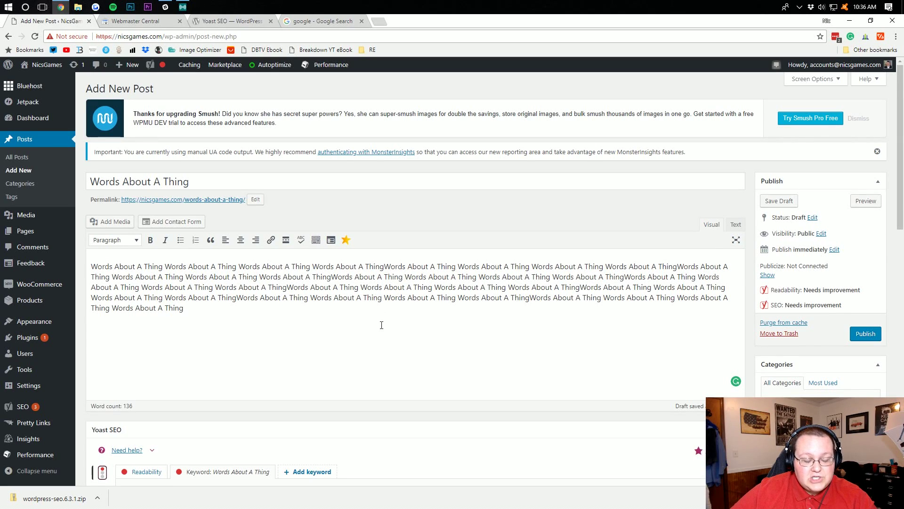
scroll(383, 323, "down", 14)
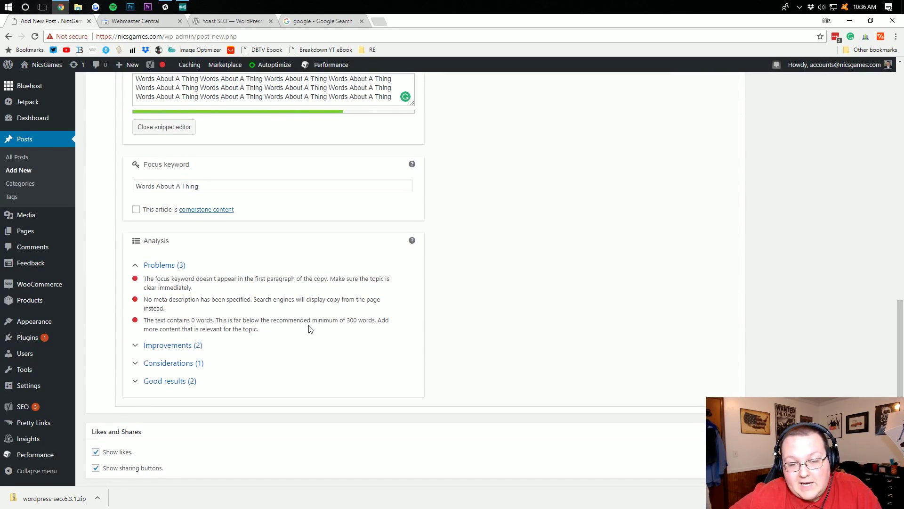
scroll(283, 330, "up", 3)
scroll(354, 306, "down", 3)
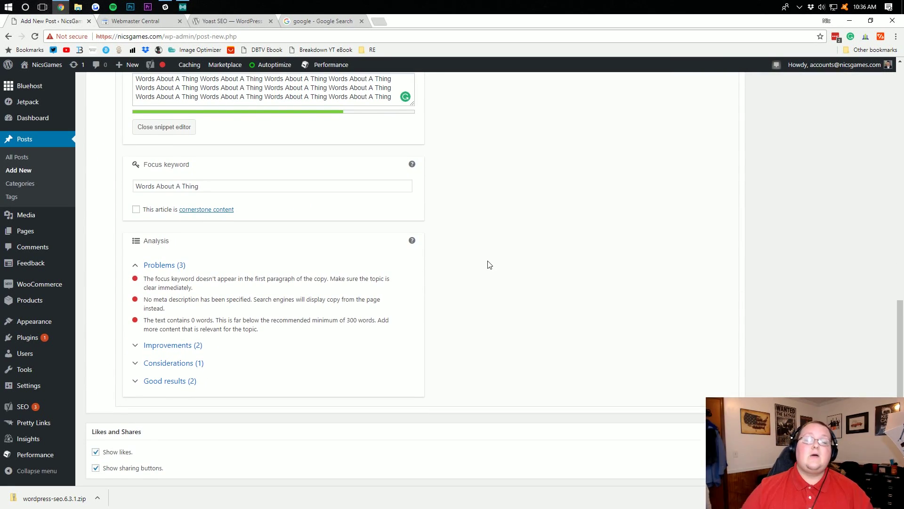
scroll(492, 264, "up", 10)
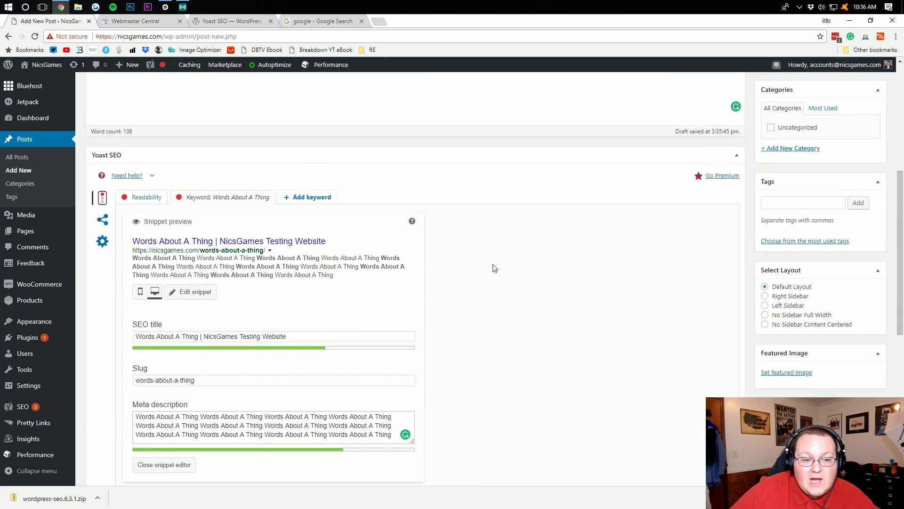
scroll(279, 237, "down", 2)
scroll(568, 347, "down", 5)
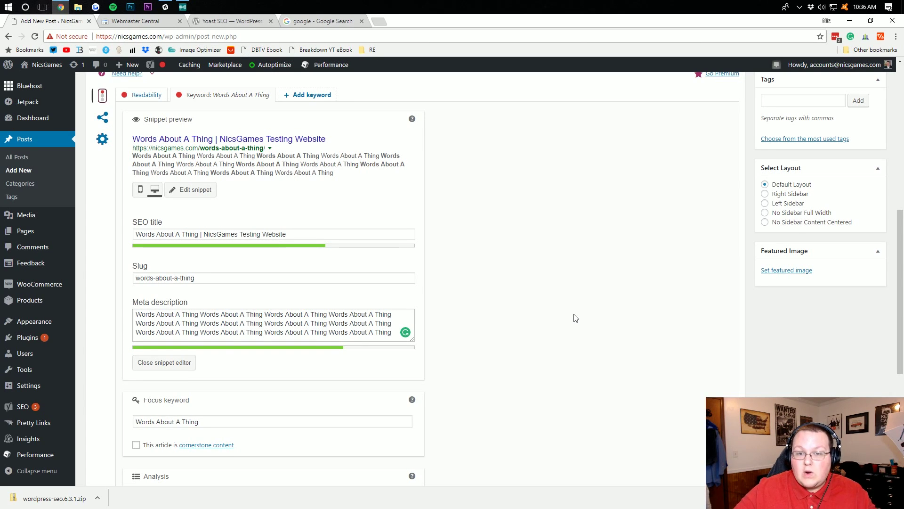
scroll(504, 311, "down", 4)
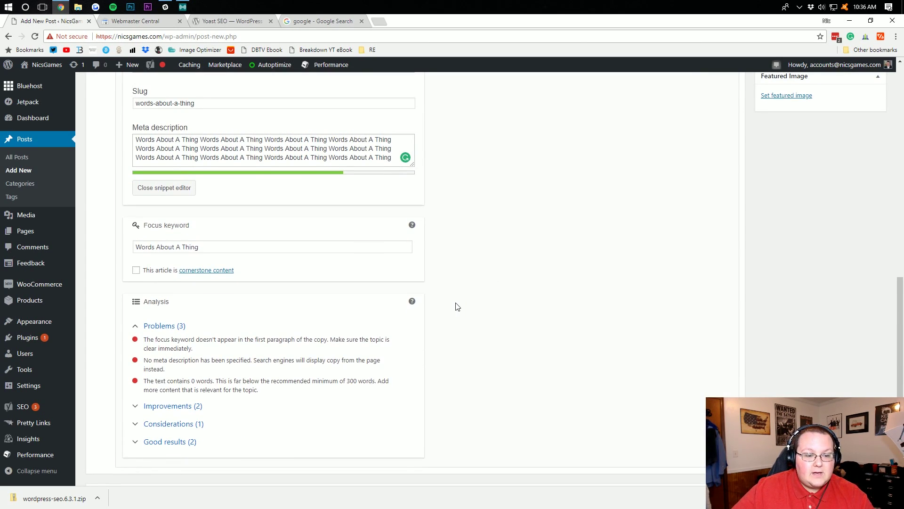
scroll(440, 316, "down", 1)
left_click_drag(260, 313, 221, 313)
left_click(224, 314)
Step: Close the snippet editor and save the post as a draft
scroll(232, 329, "up", 3)
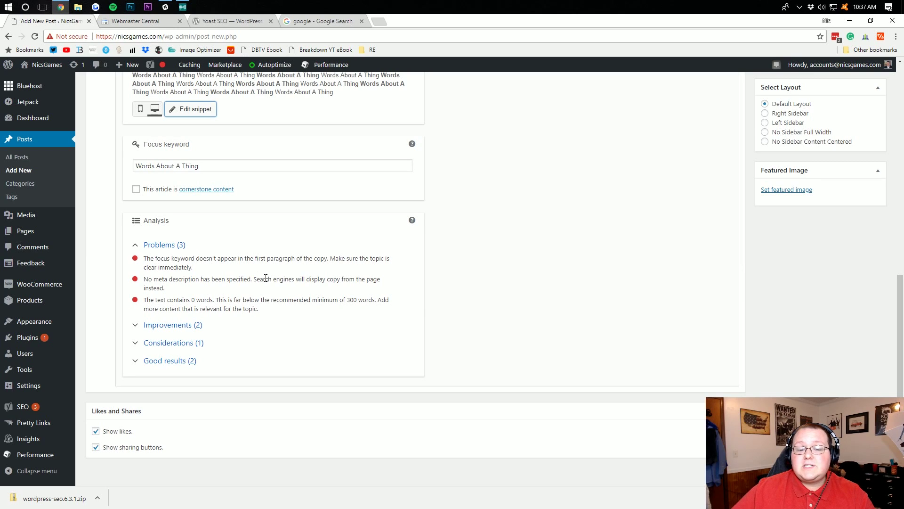
scroll(851, 347, "up", 7)
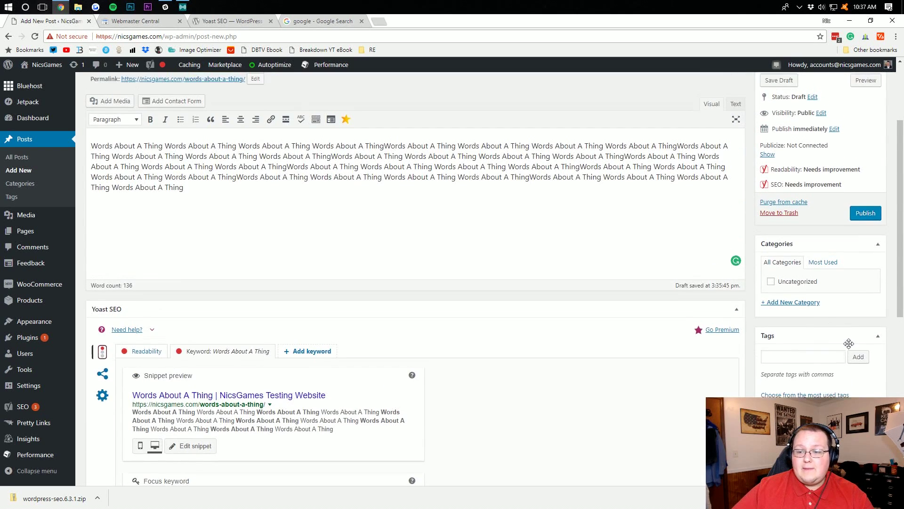
scroll(850, 348, "up", 3)
left_click(778, 200)
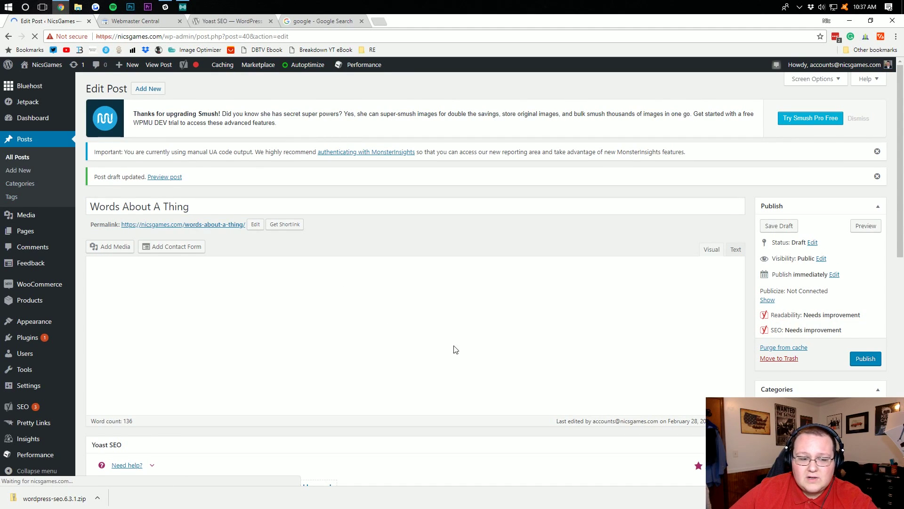
Step: Review the problems in the refreshed Yoast SEO analysis, and expand and read its Improvements, Considerations and Good results
scroll(313, 325, "down", 10)
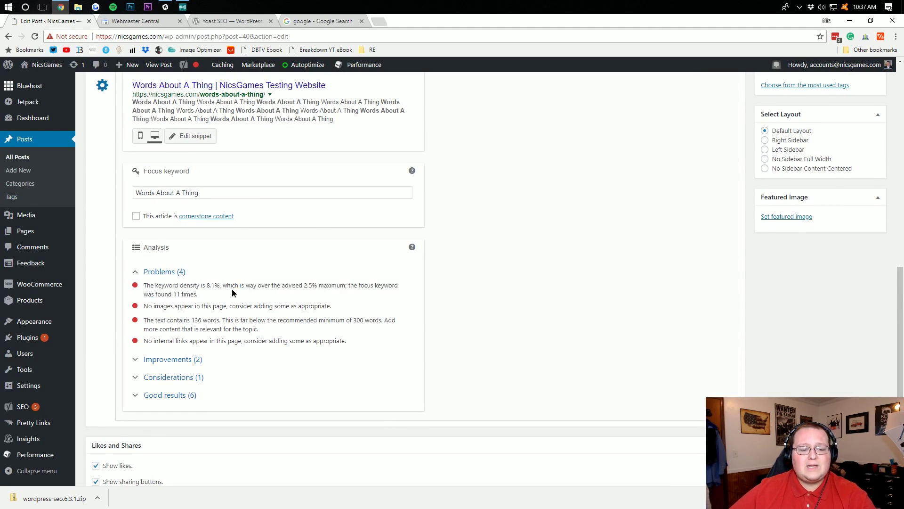
left_click_drag(219, 286, 215, 286)
left_click(197, 282)
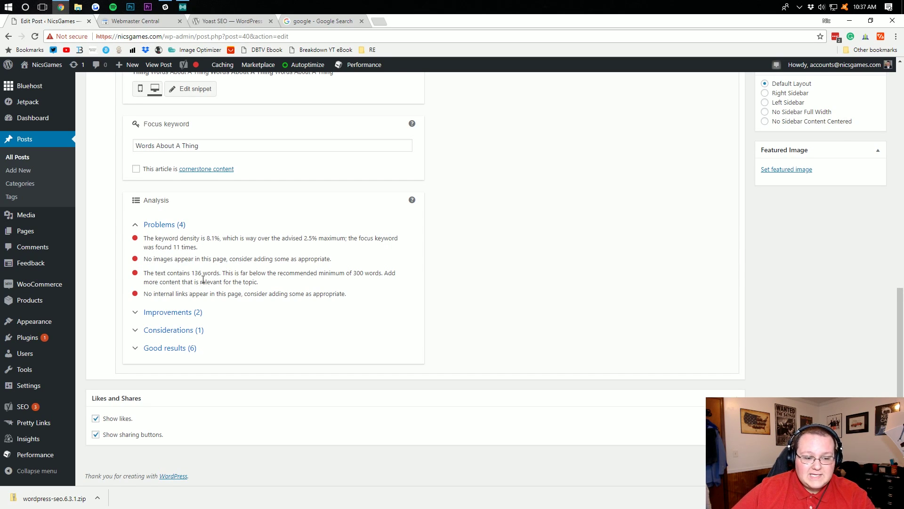
left_click(174, 312)
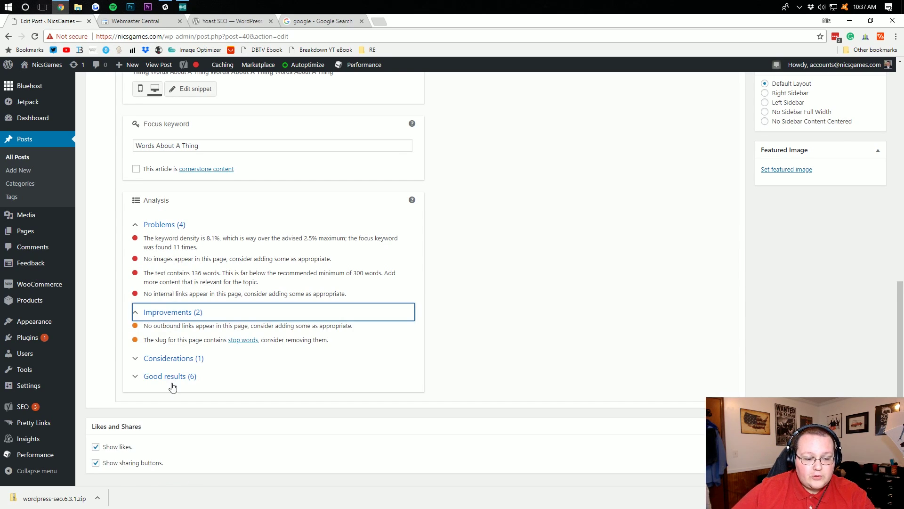
left_click(175, 358)
left_click(169, 396)
scroll(206, 364, "down", 1)
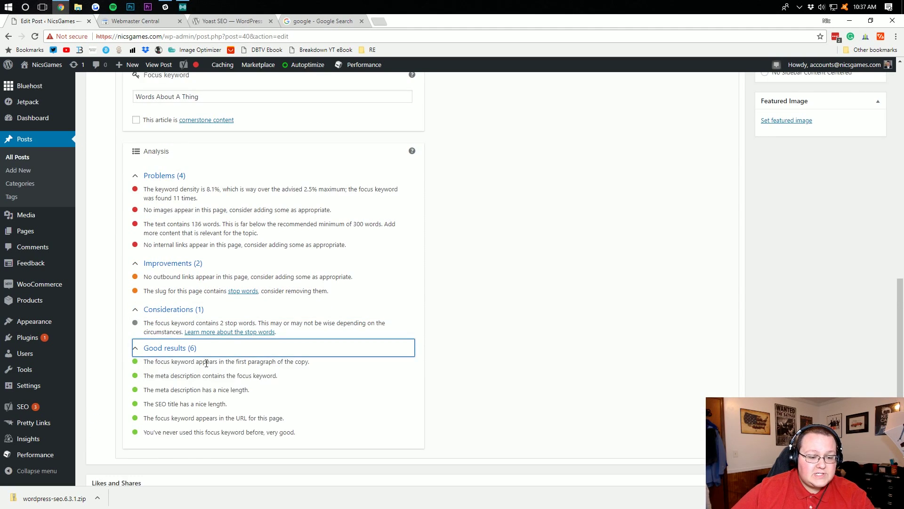
scroll(205, 364, "down", 2)
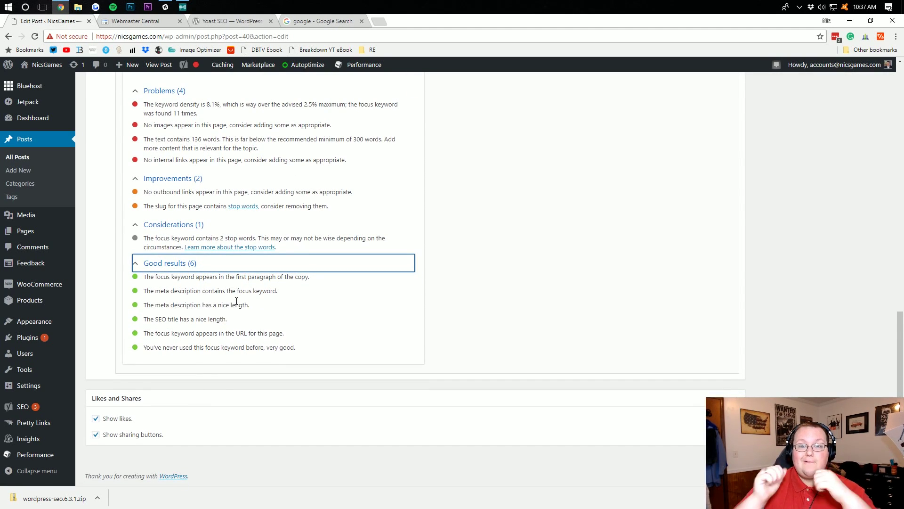
Step: Check the Readability and SEO status lines in the saved draft's publishing details
scroll(499, 359, "up", 15)
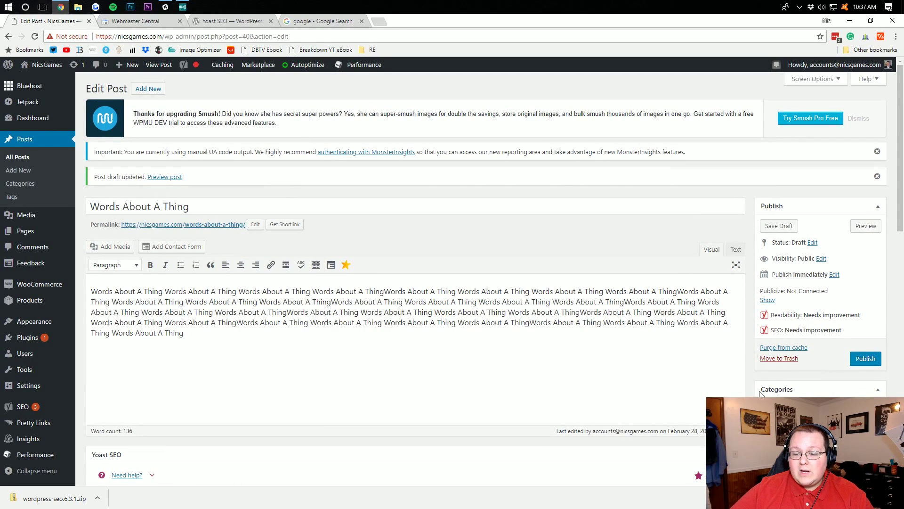
left_click_drag(765, 317, 843, 332)
left_click(759, 311)
scroll(420, 351, "down", 4)
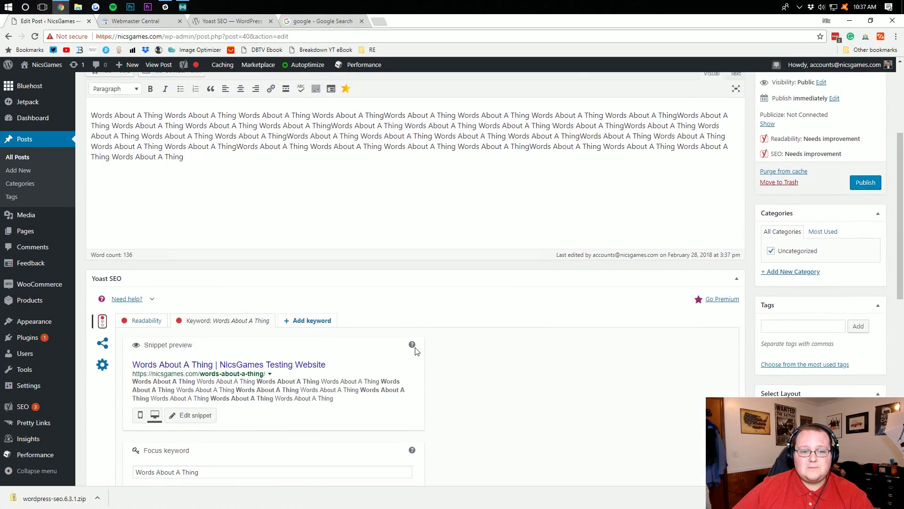
scroll(418, 349, "up", 2)
scroll(418, 349, "down", 1)
scroll(418, 343, "up", 1)
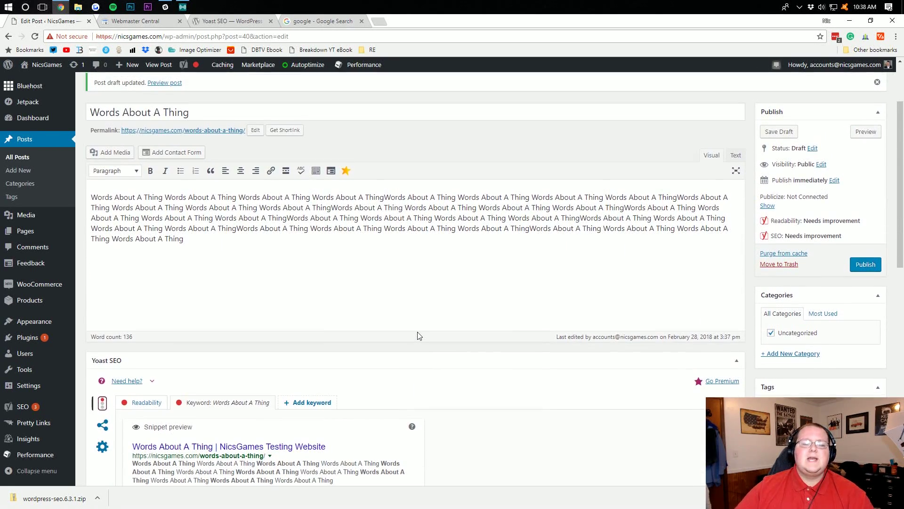